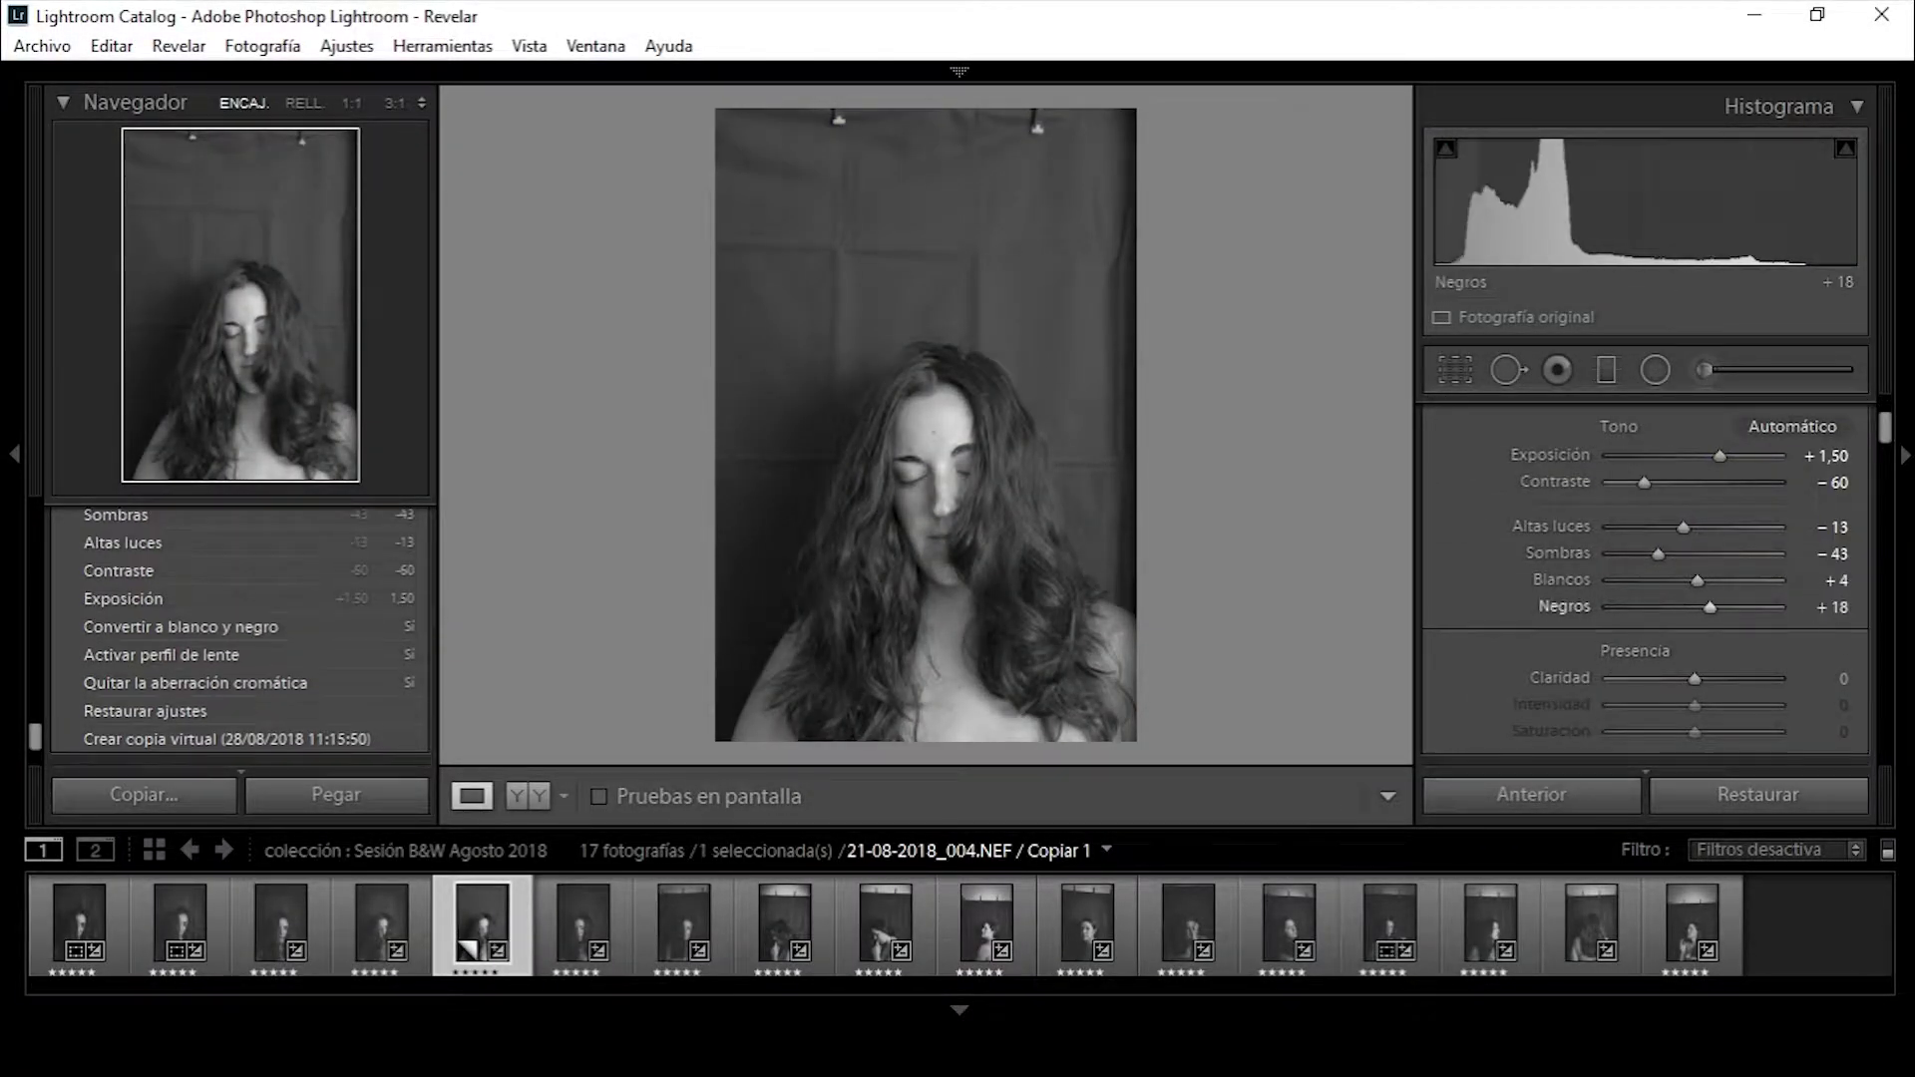
Shape the tone curve to deepen the shadows, brighten the midtones and tame the highlights.
scroll(1532, 604, "down", 5)
scroll(1696, 559, "up", 1)
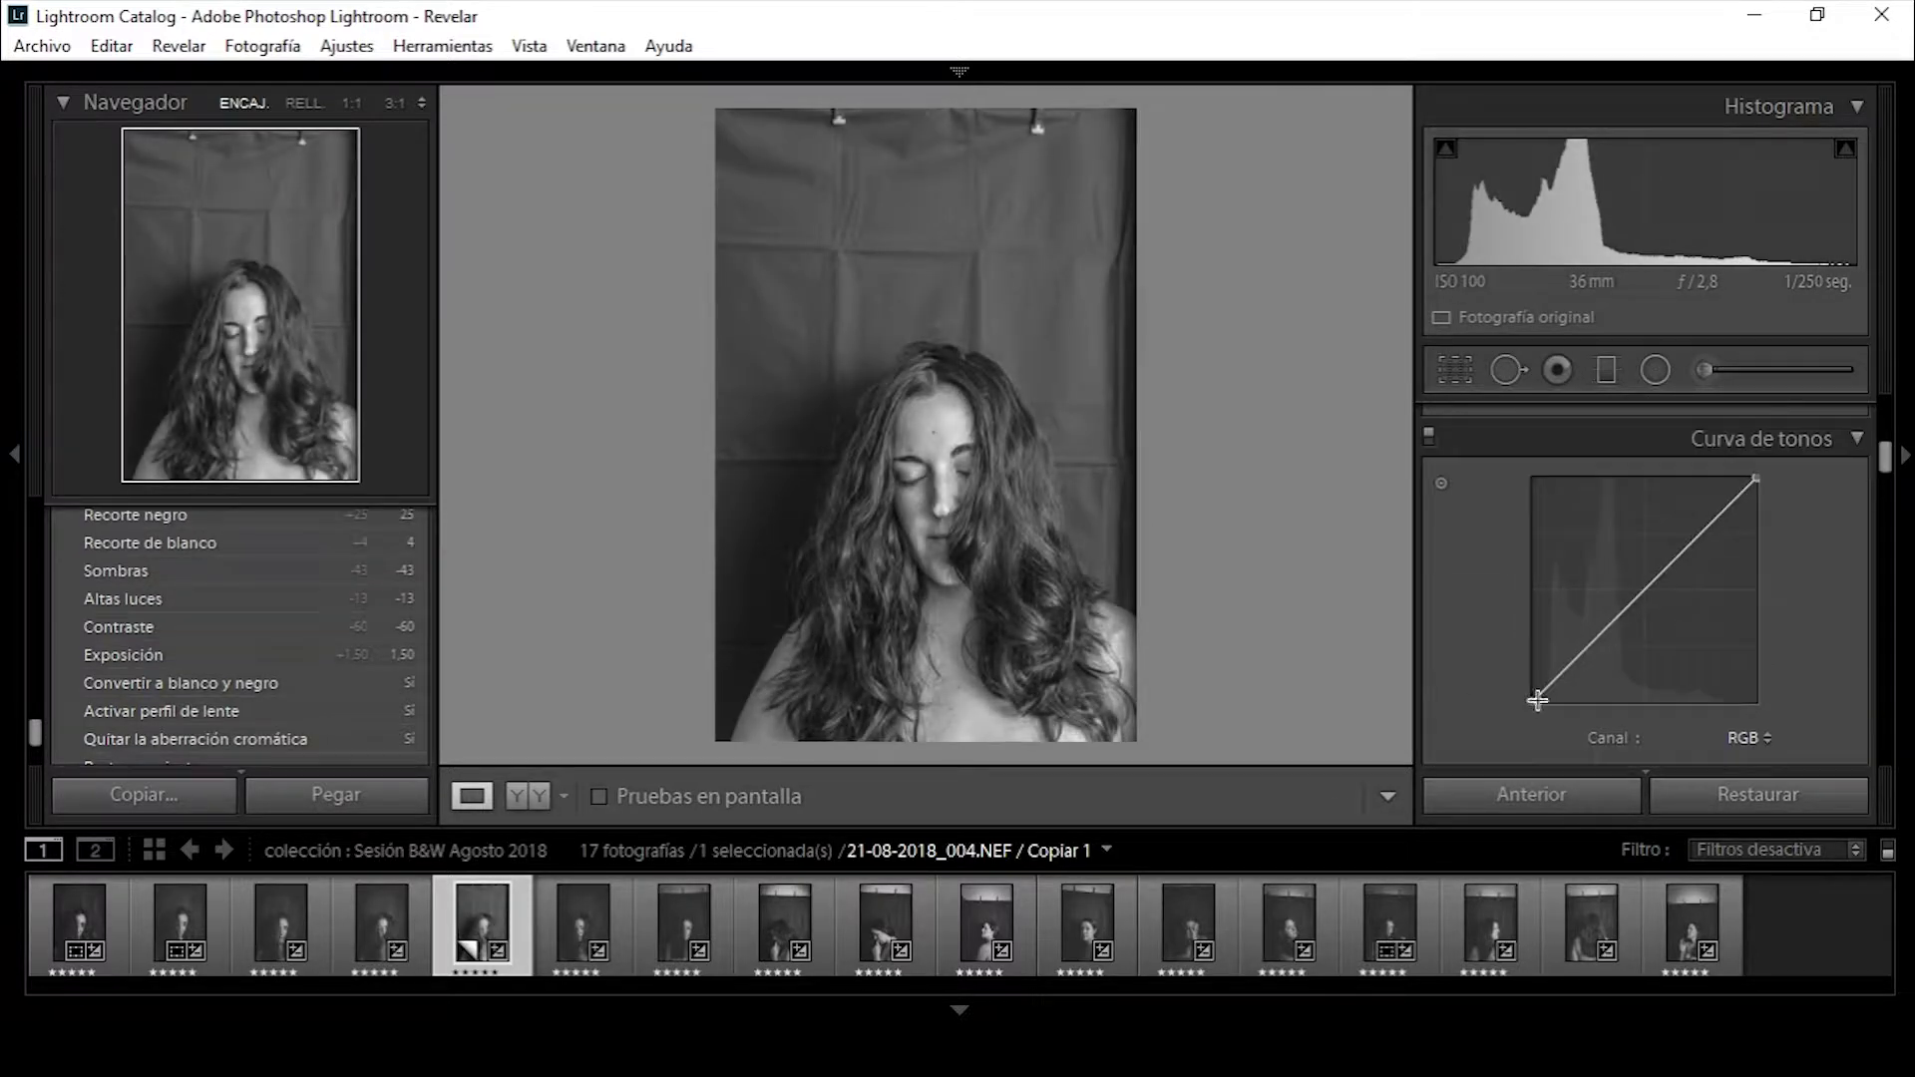
left_click_drag(1530, 697, 1530, 666)
key("ctrl+z")
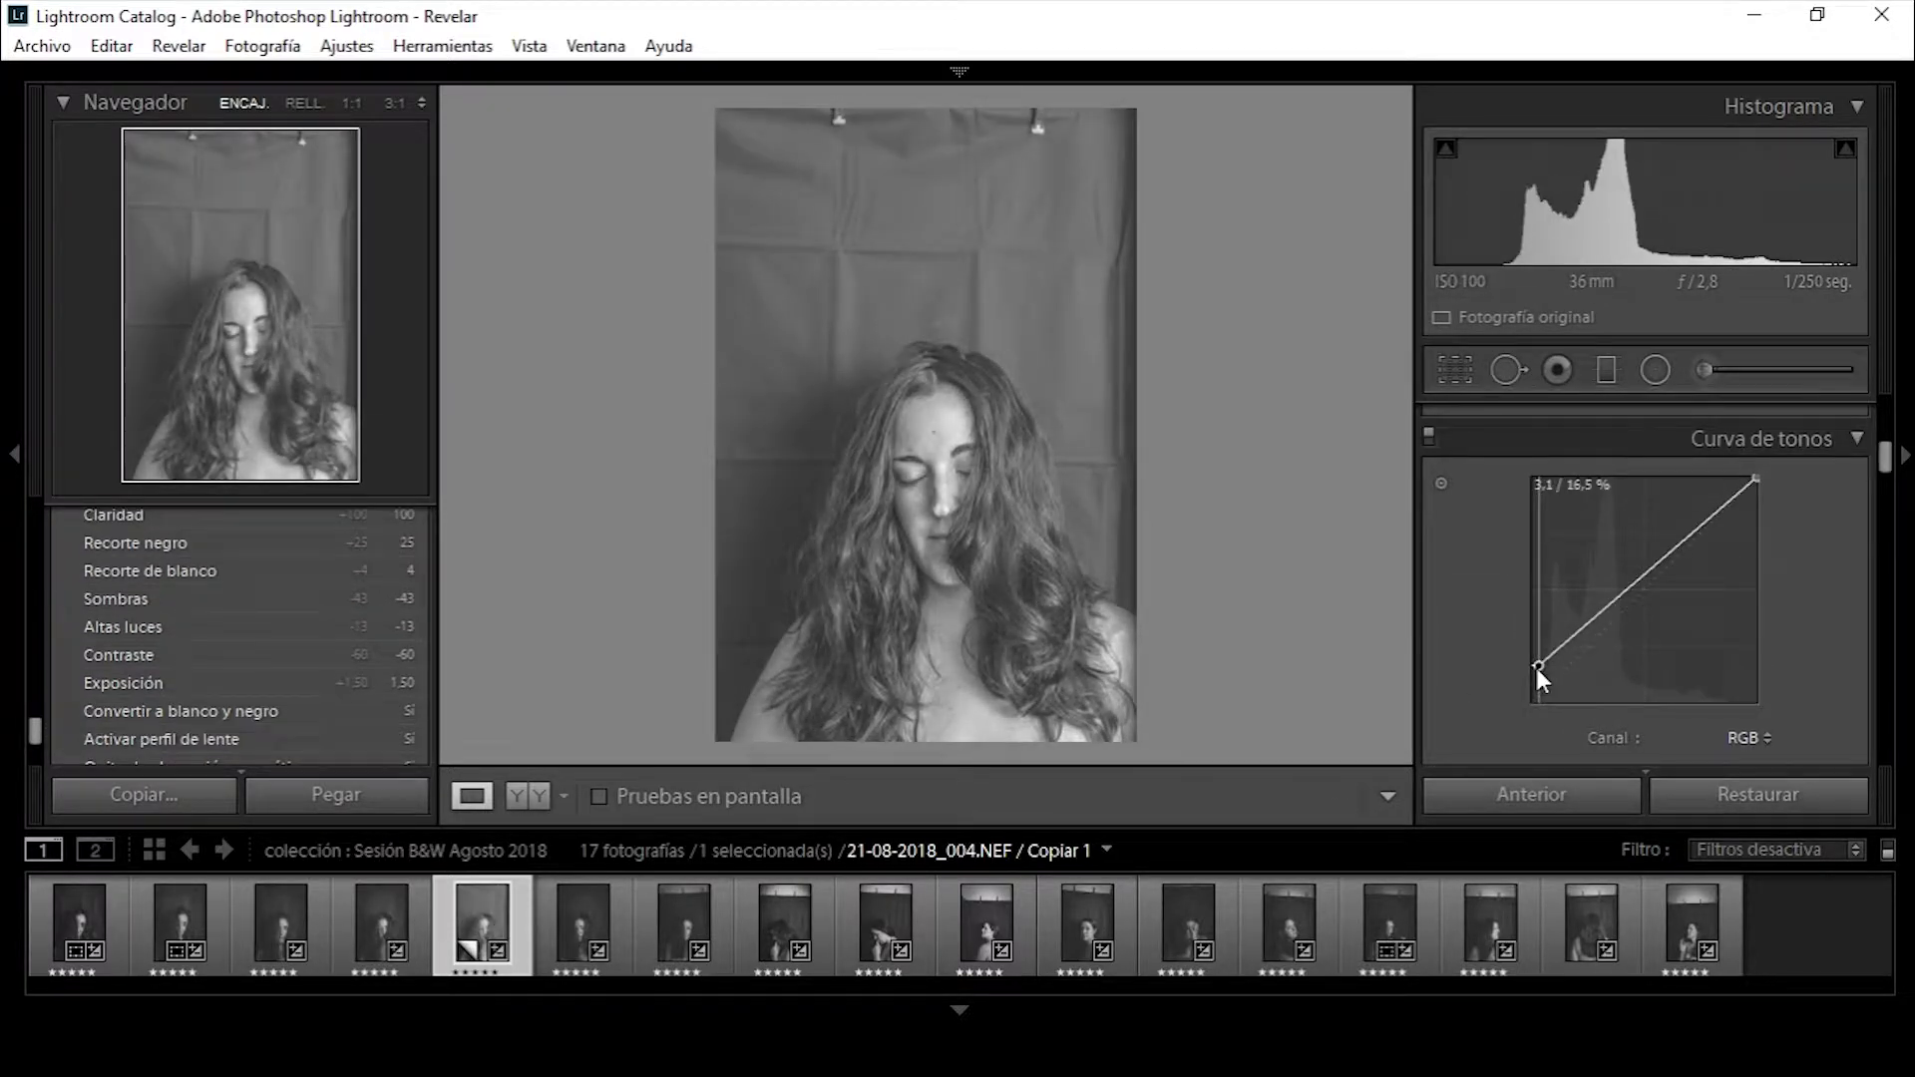
mouse_move(1610, 600)
left_mouse_down()
mouse_move(1611, 636)
mouse_move(1671, 569)
left_mouse_up()
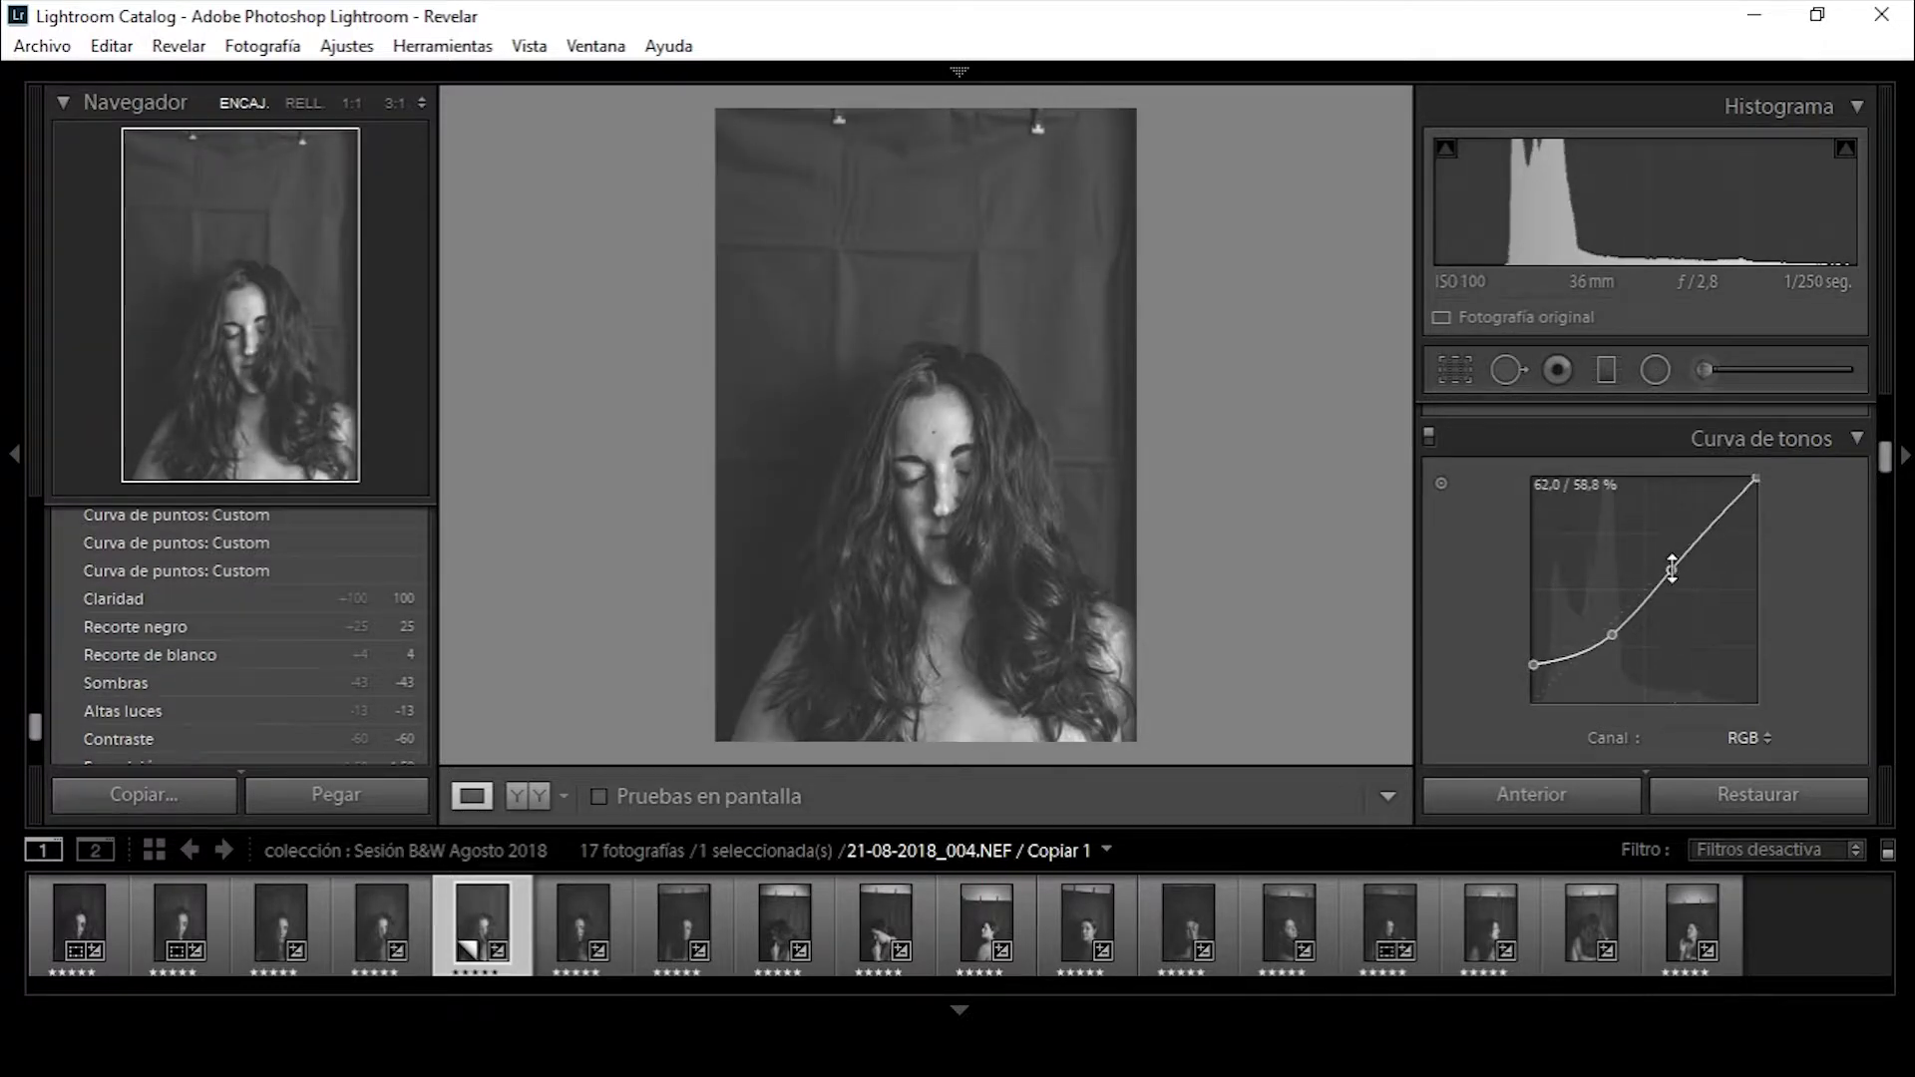
left_click(1718, 524)
left_click_drag(1741, 495, 1758, 495)
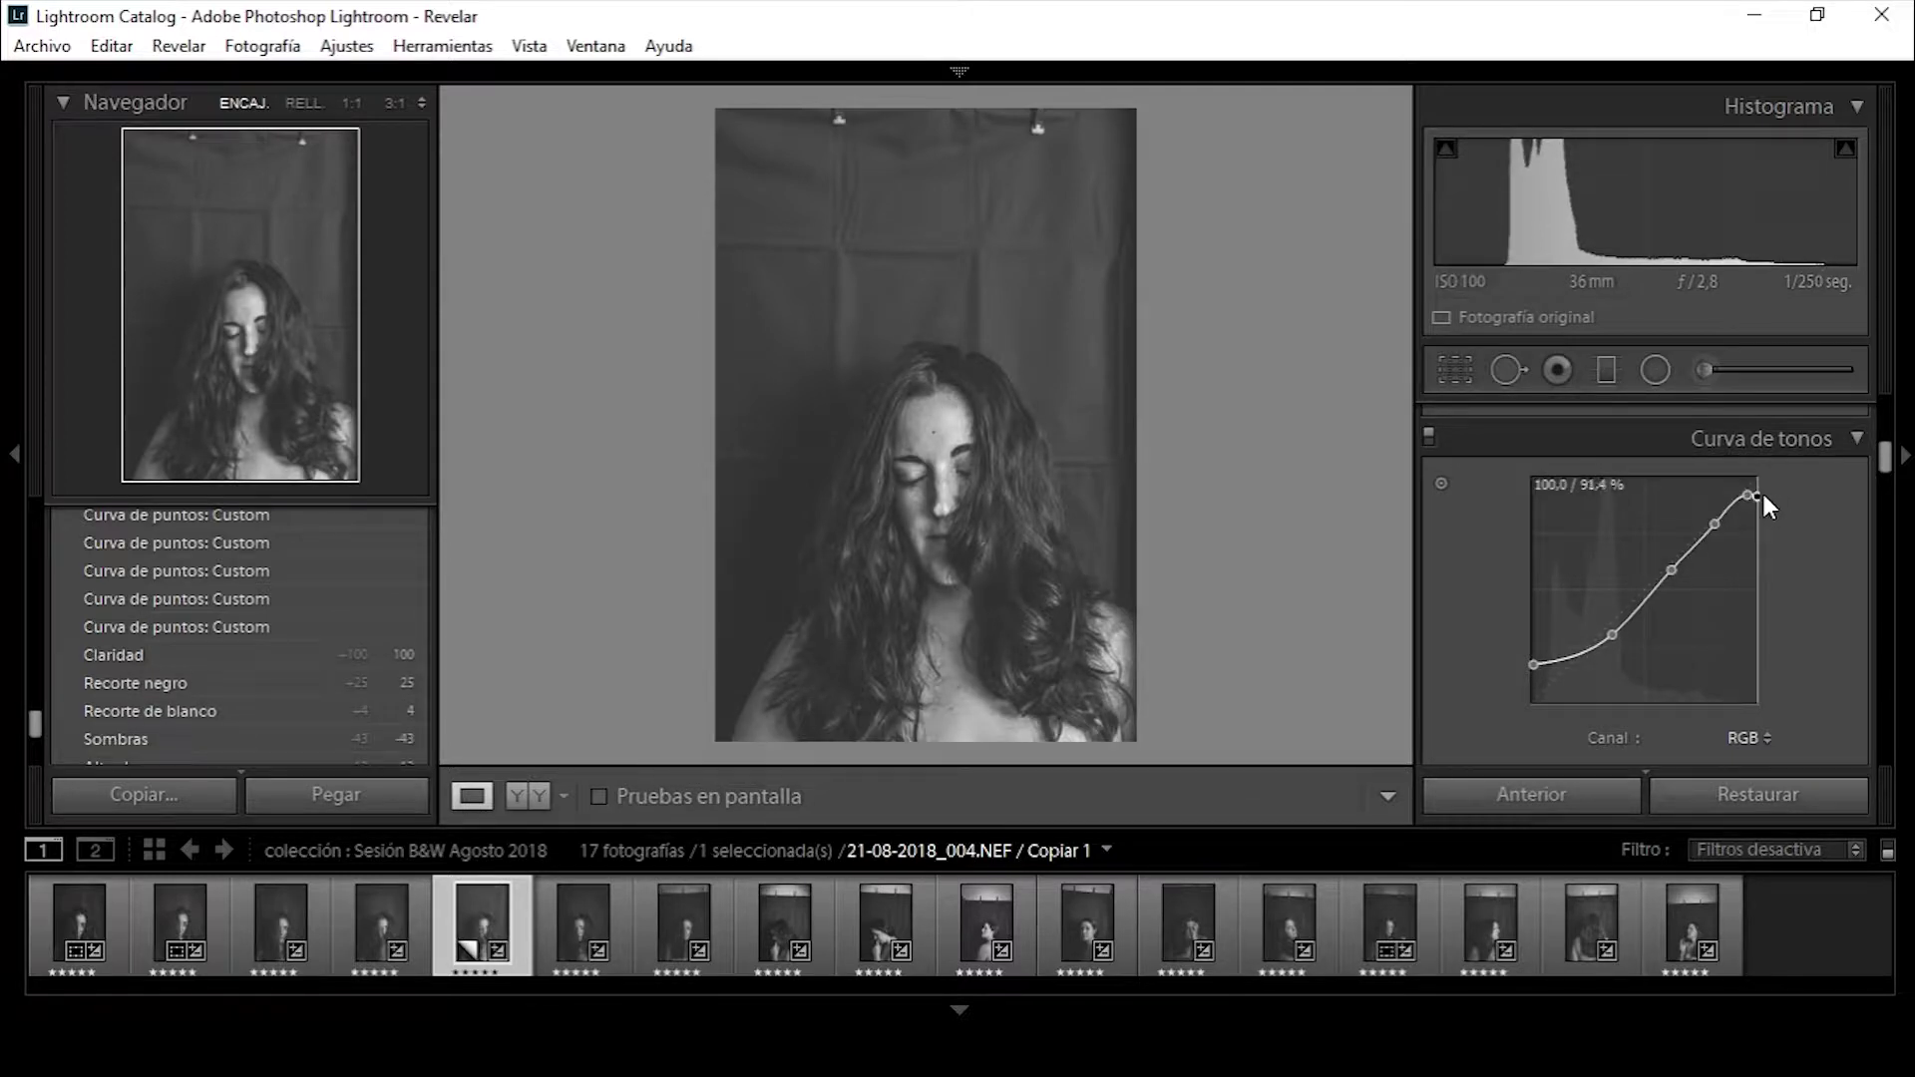
Adjust the B&W mix, noise reduction and post-crop vignette to darken the edges.
left_click_drag(1886, 465, 1886, 505)
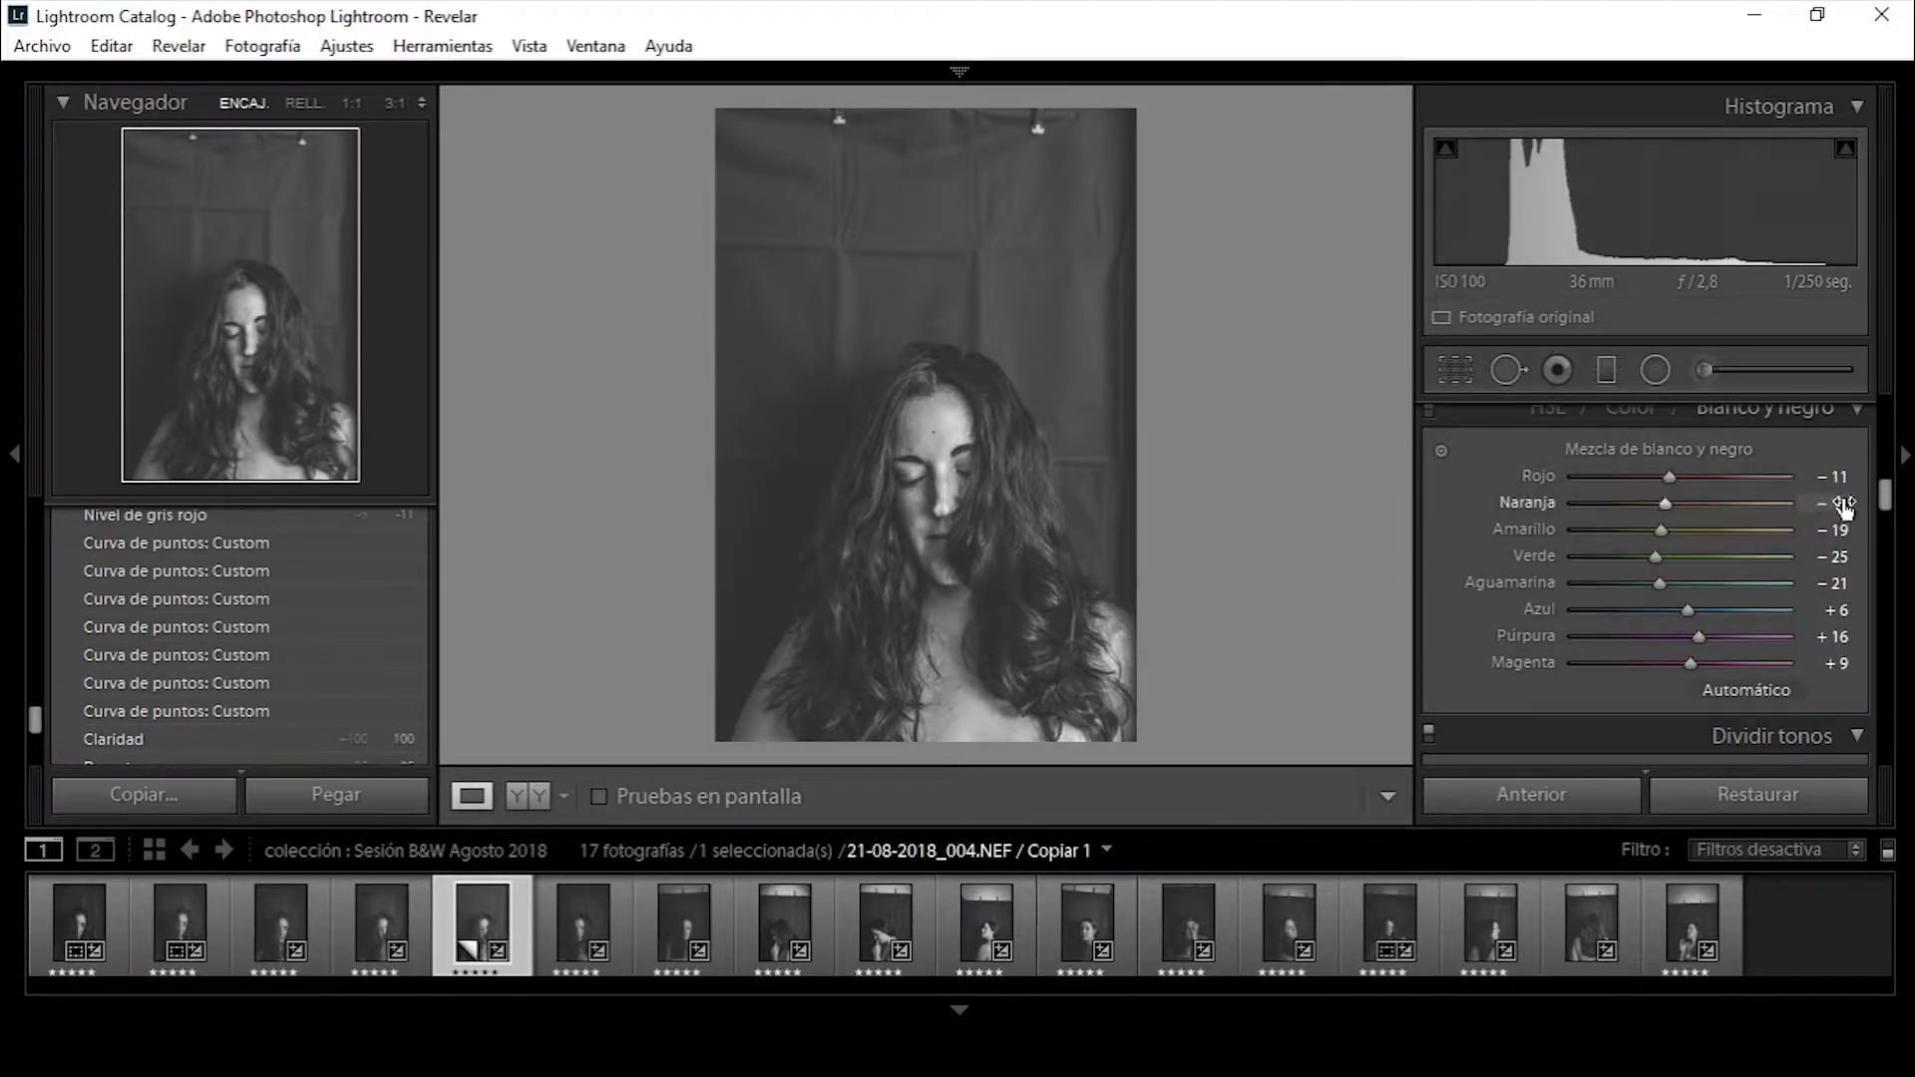
left_click_drag(1836, 610, 1830, 664)
scroll(1837, 618, "down", 5)
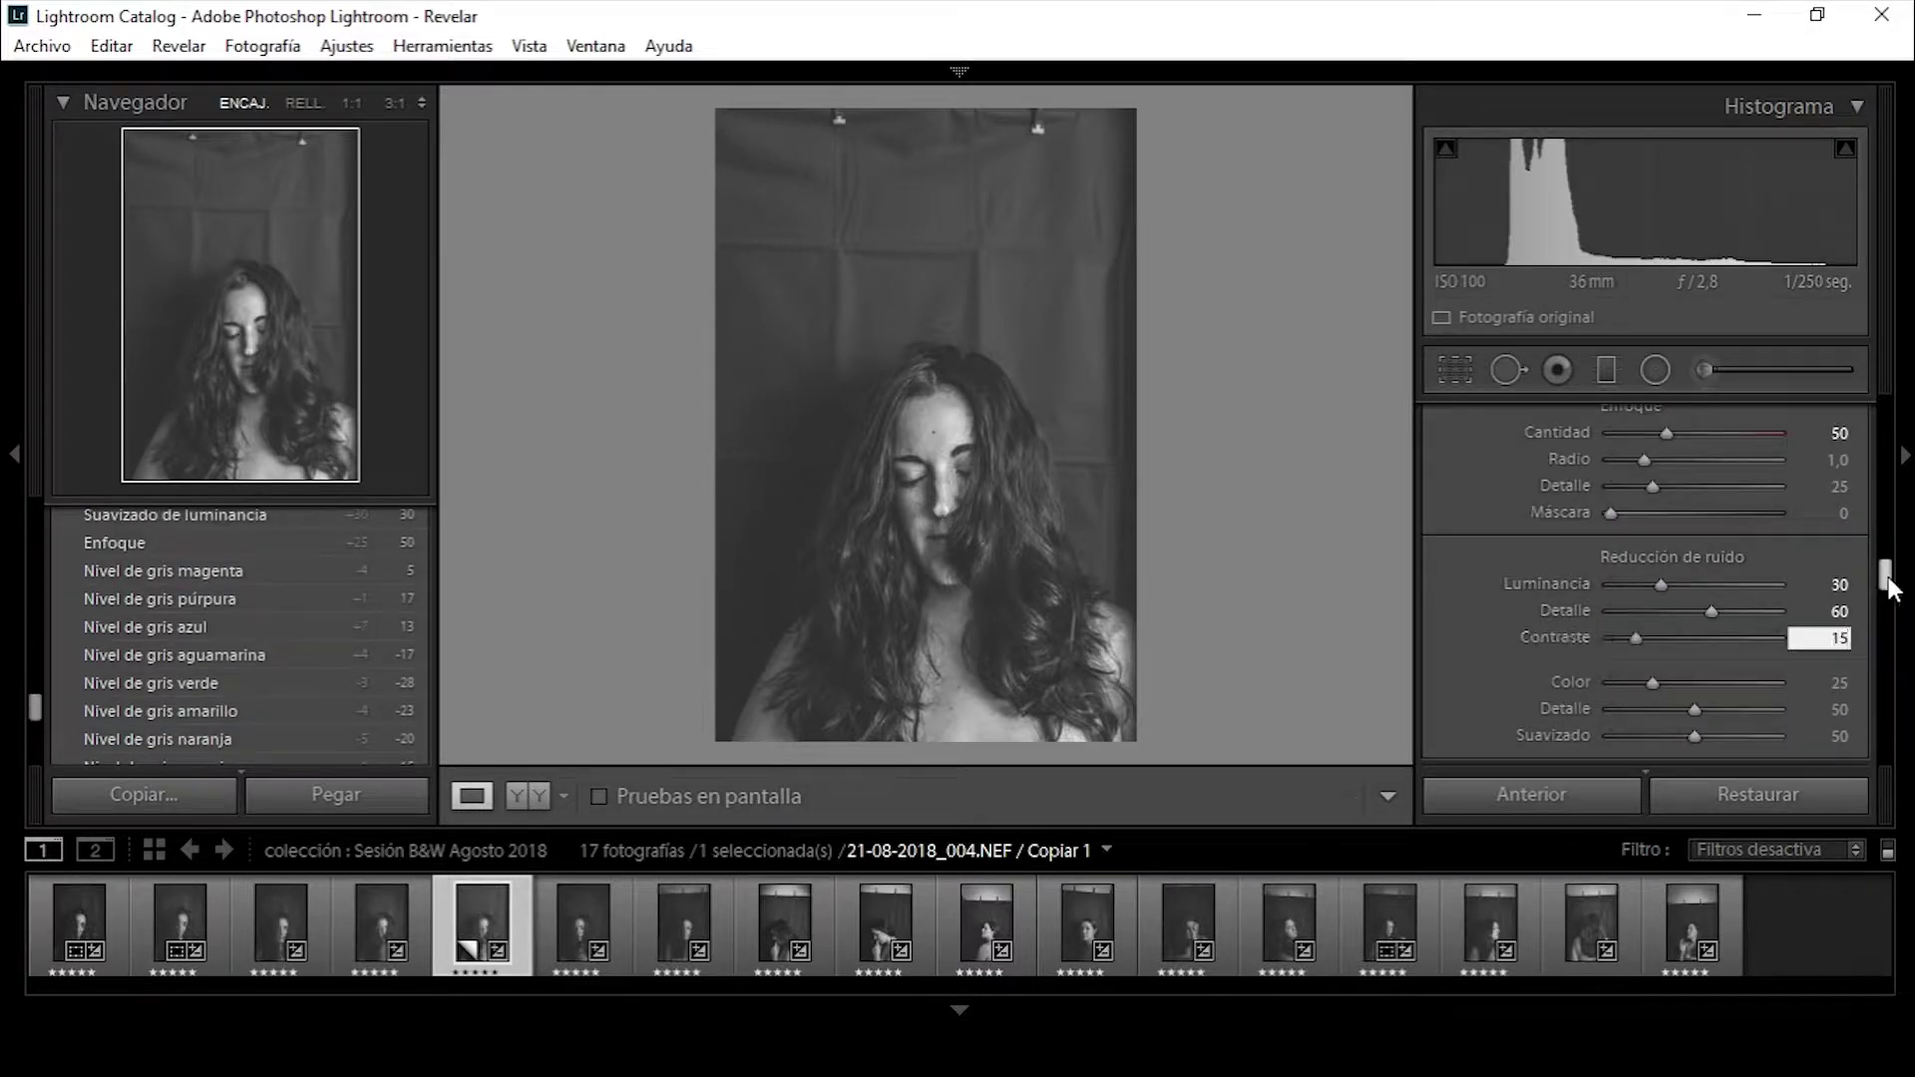
left_click_drag(1884, 576, 1884, 698)
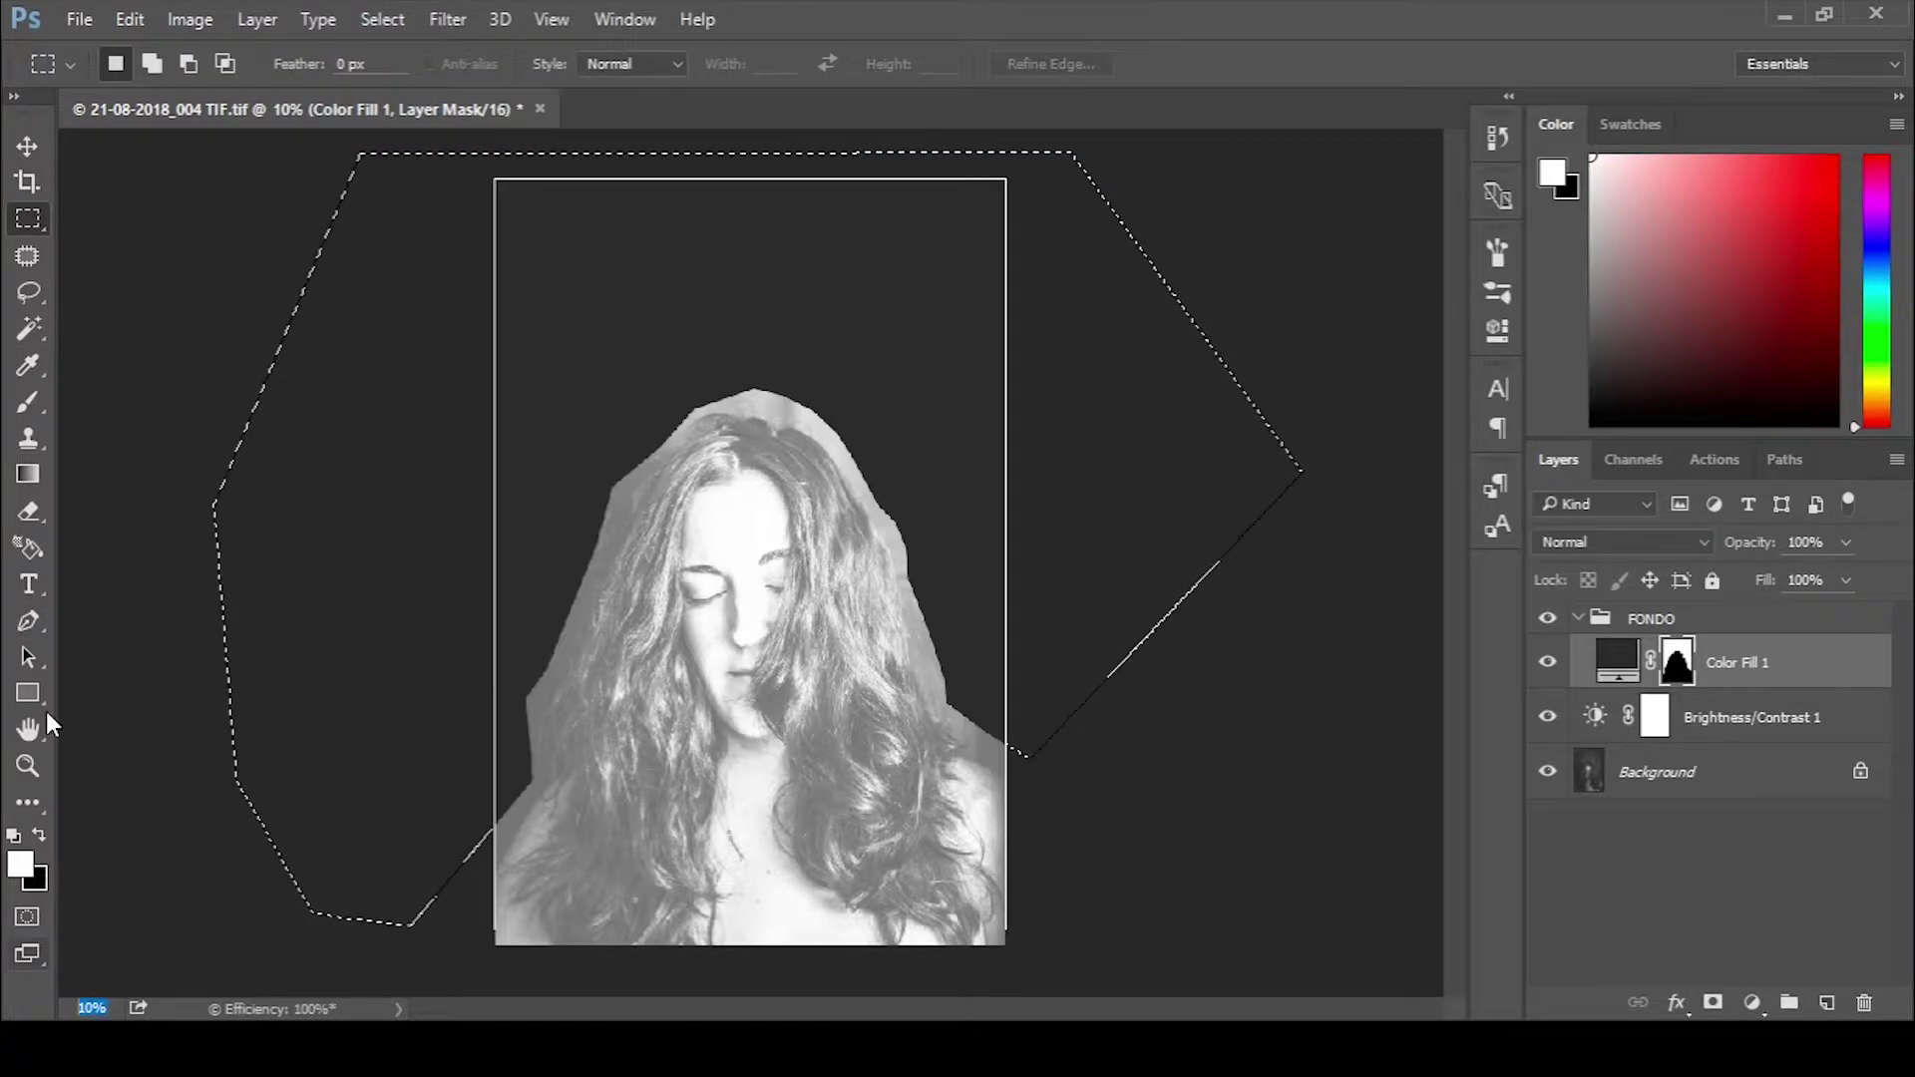
Soften the Color Fill mask edge around the woman's hair with a 50% flow brush.
mouse_move(897, 344)
left_mouse_down()
mouse_move(1027, 662)
mouse_move(568, 376)
mouse_move(428, 804)
mouse_move(838, 303)
mouse_move(514, 621)
mouse_move(1082, 719)
mouse_move(141, 686)
left_mouse_up()
key("shift+5")
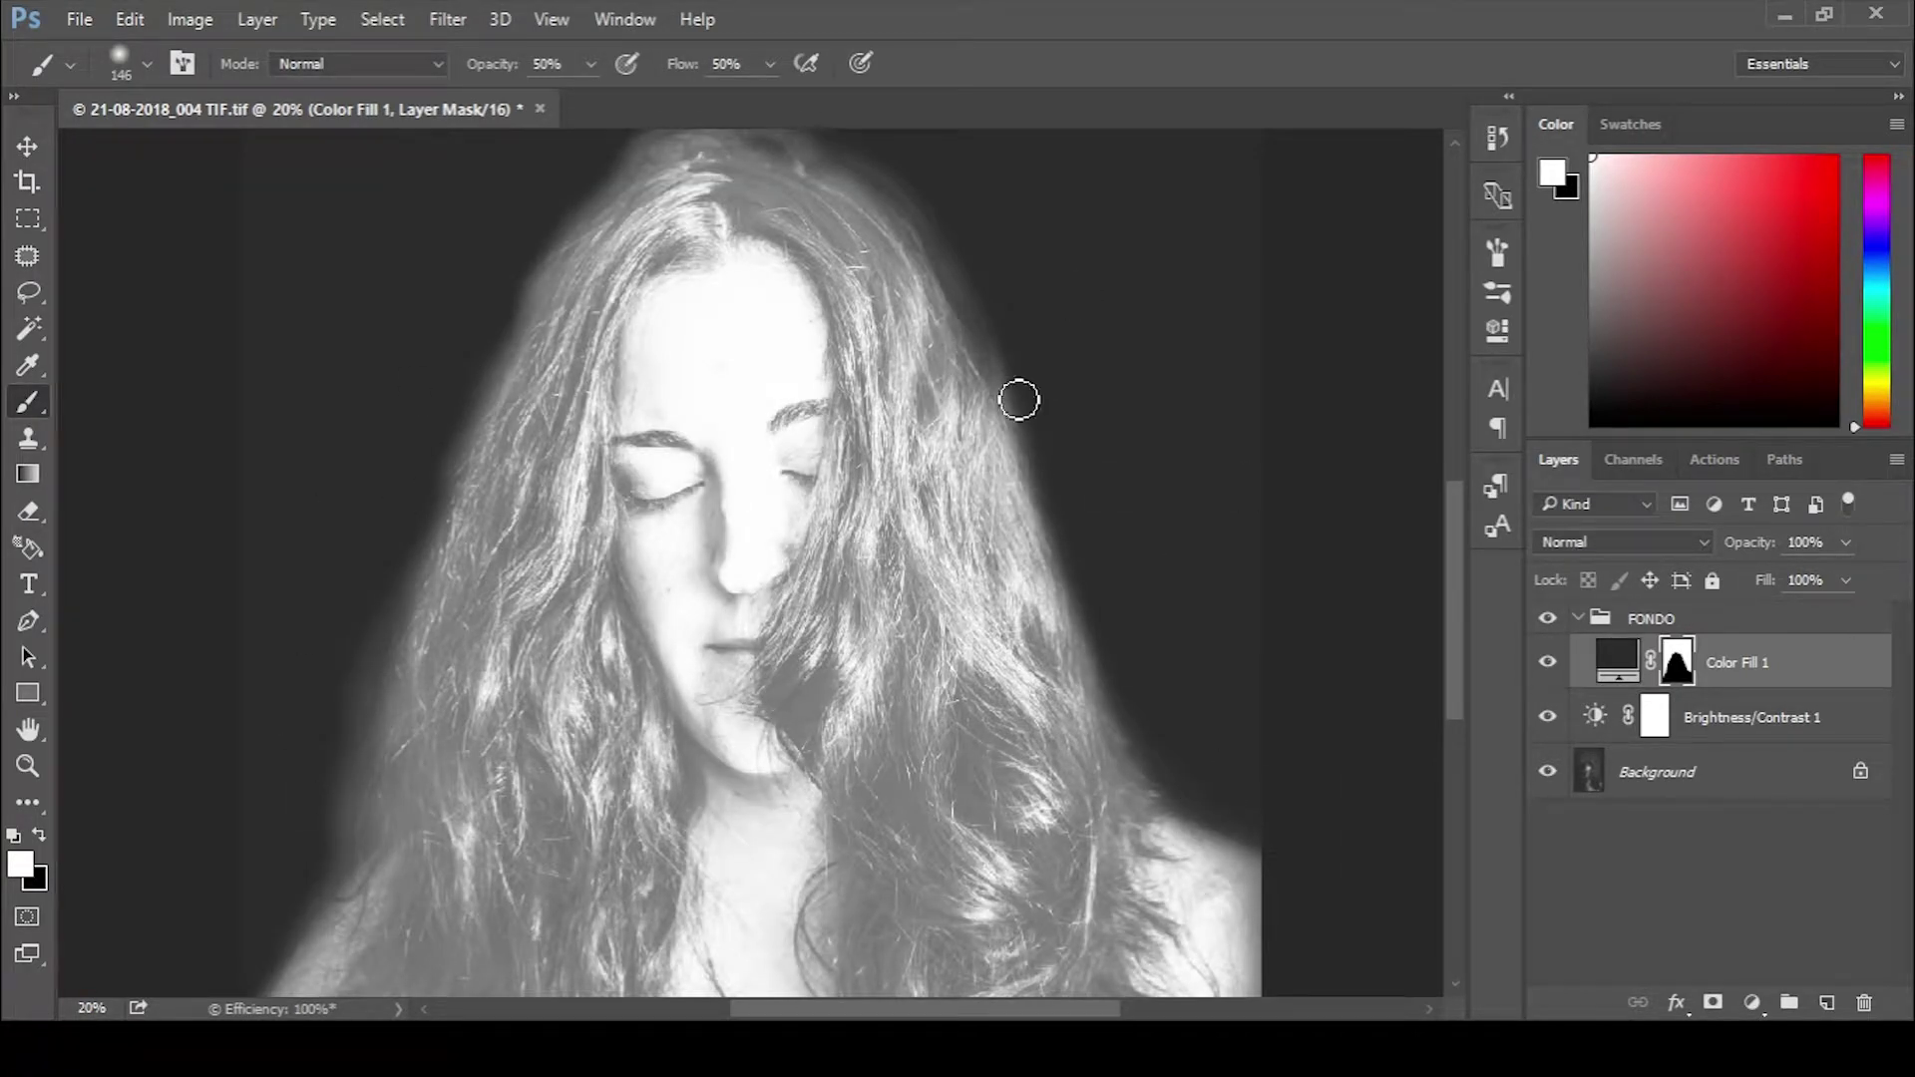
scroll(705, 256, "up", 3)
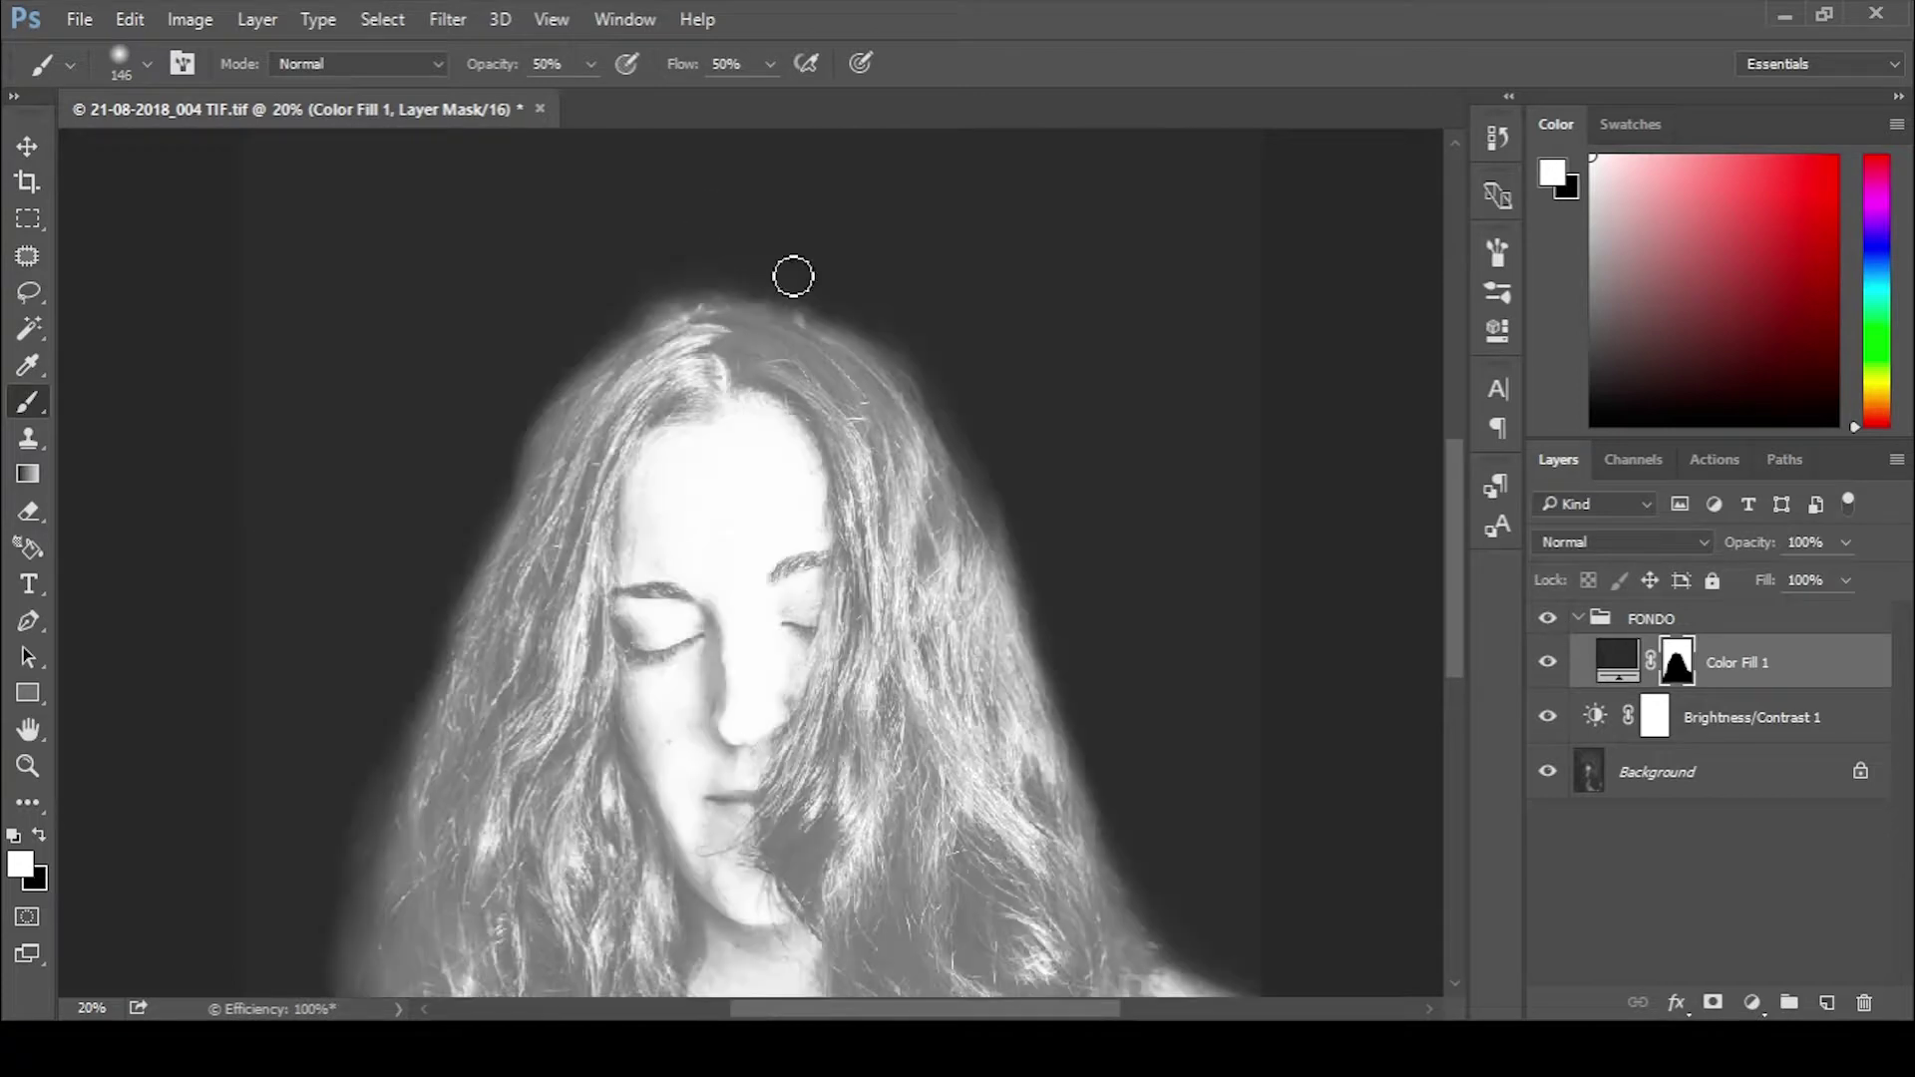
scroll(792, 278, "down", 3)
Hide Brightness/Contrast to compare, collapse the FONDO group and select the Background layer.
left_click(1546, 715)
key("x")
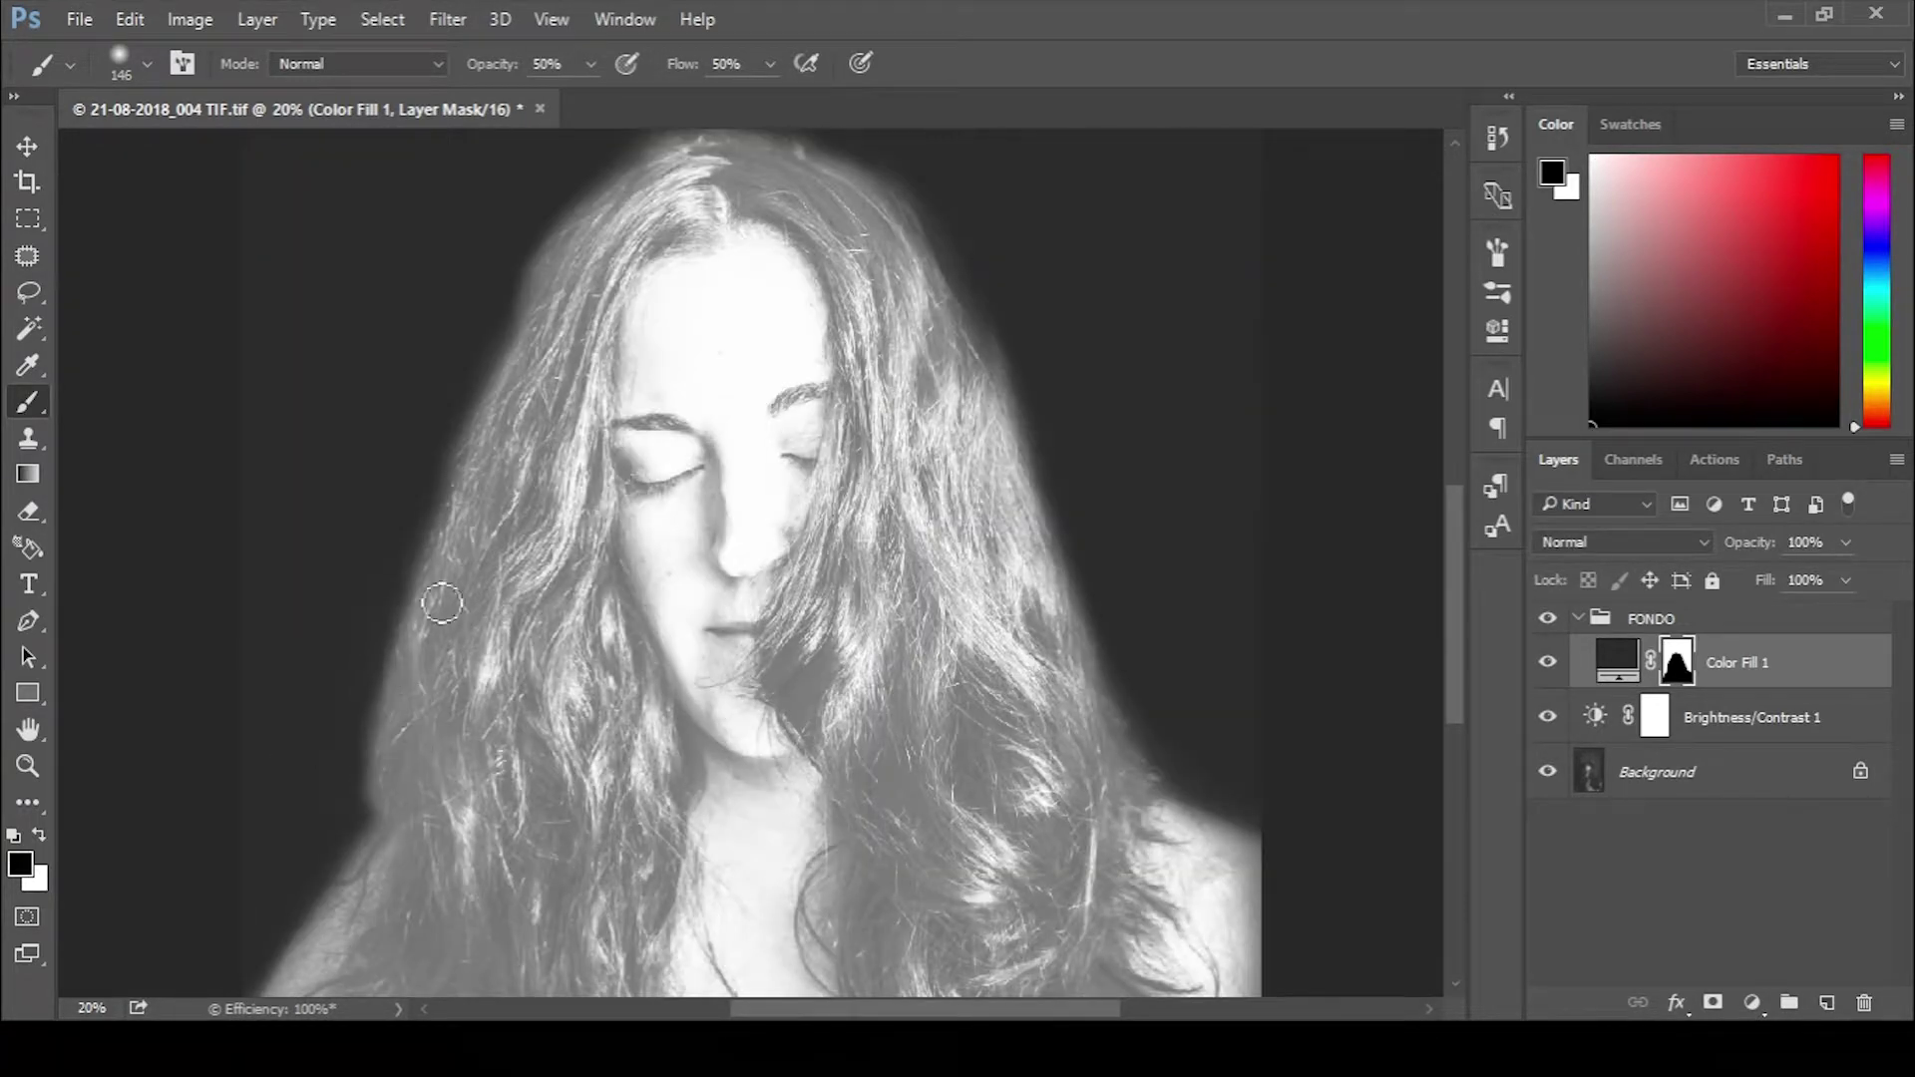
left_click(1577, 618)
left_click(1656, 663)
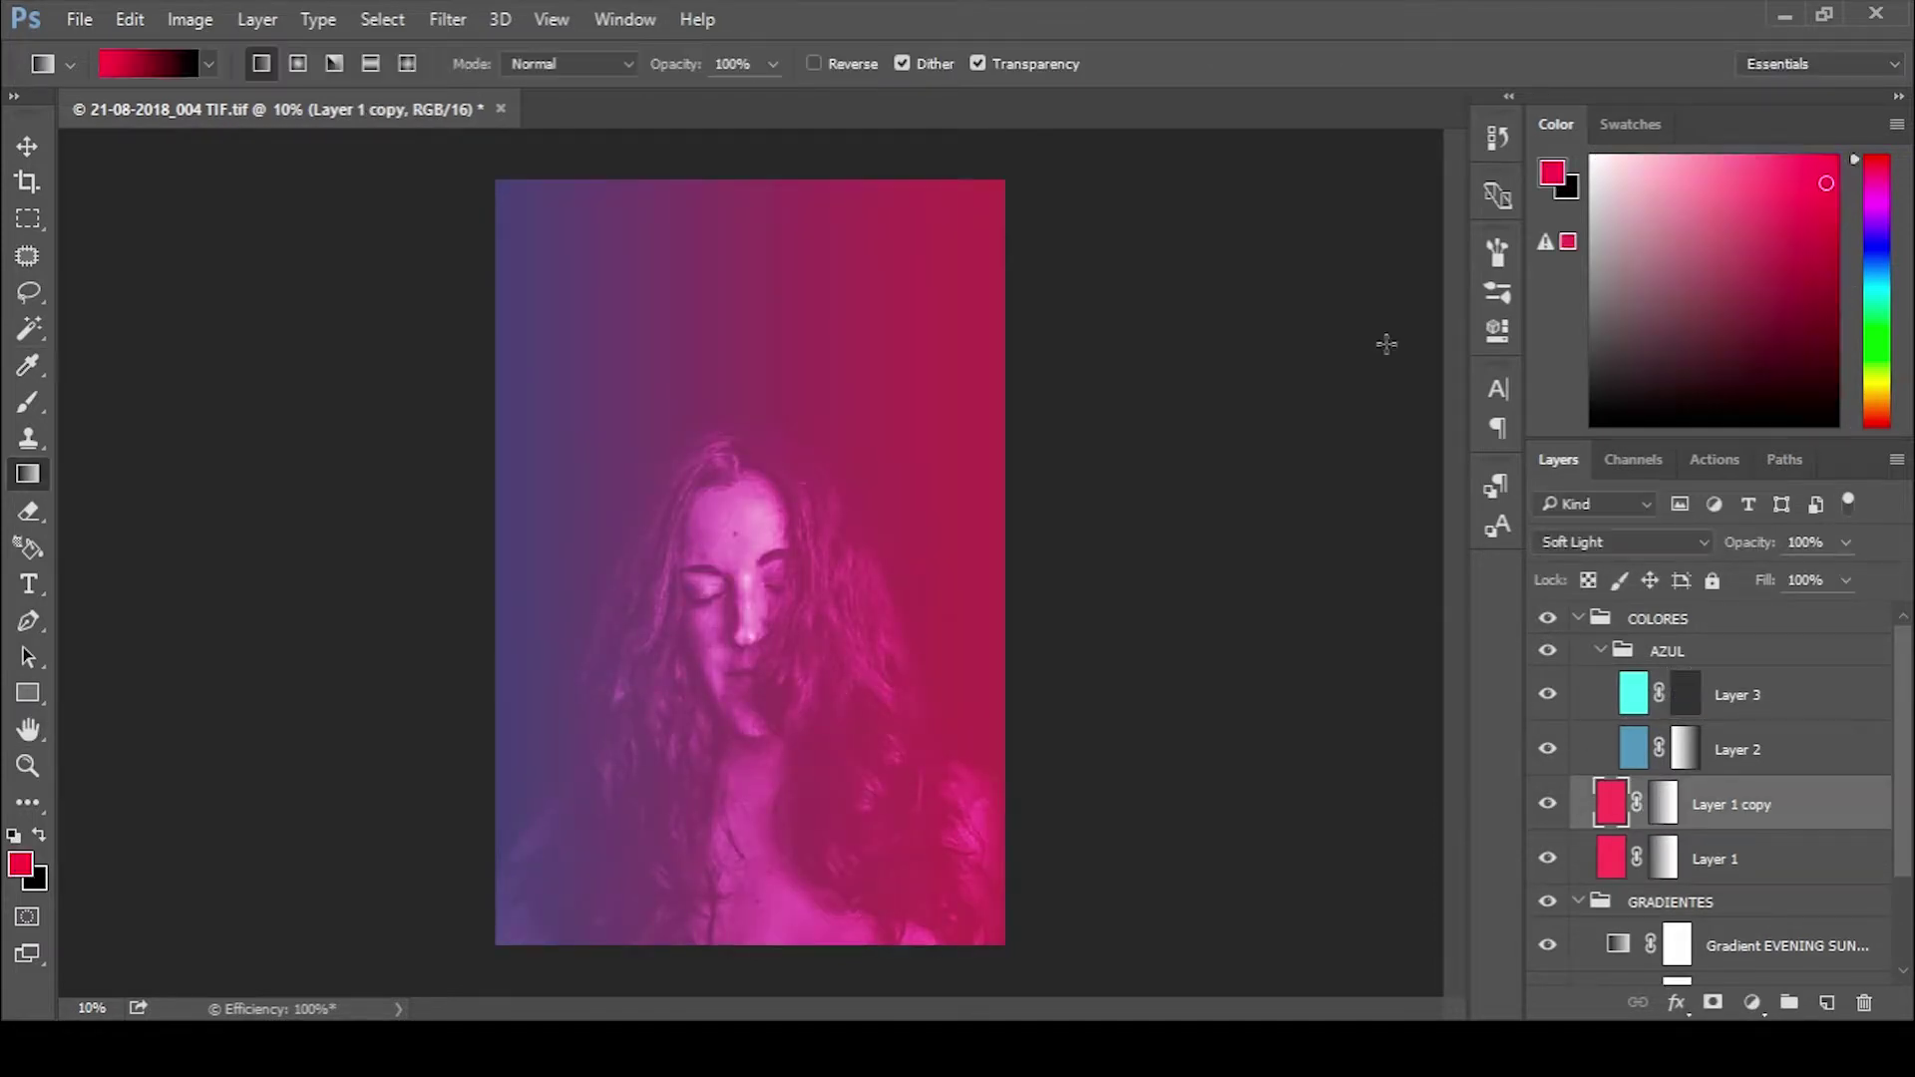
Select Layer 1 copy's mask and Layer 3 in AZUL, then remove Gradient Map 1.
left_click(1663, 813)
left_click(1548, 695)
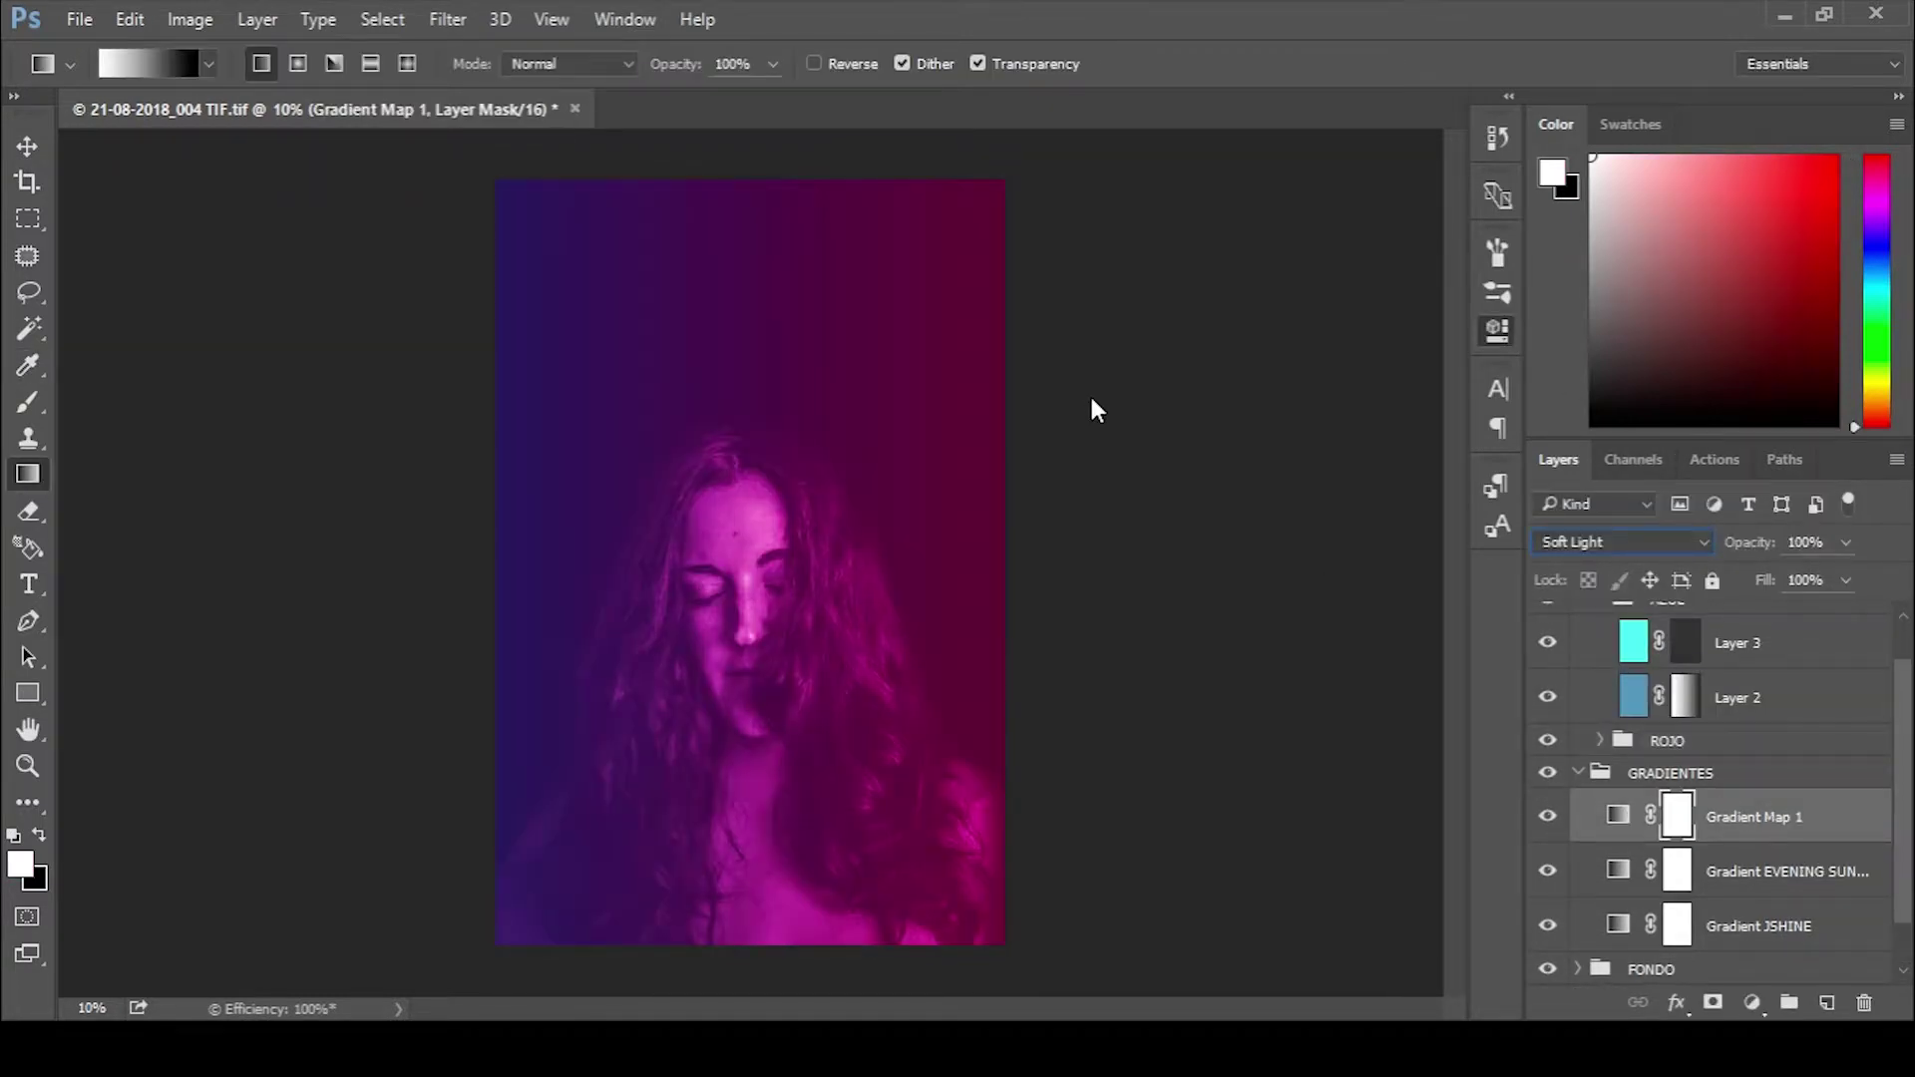
left_click(1548, 816)
key("Delete")
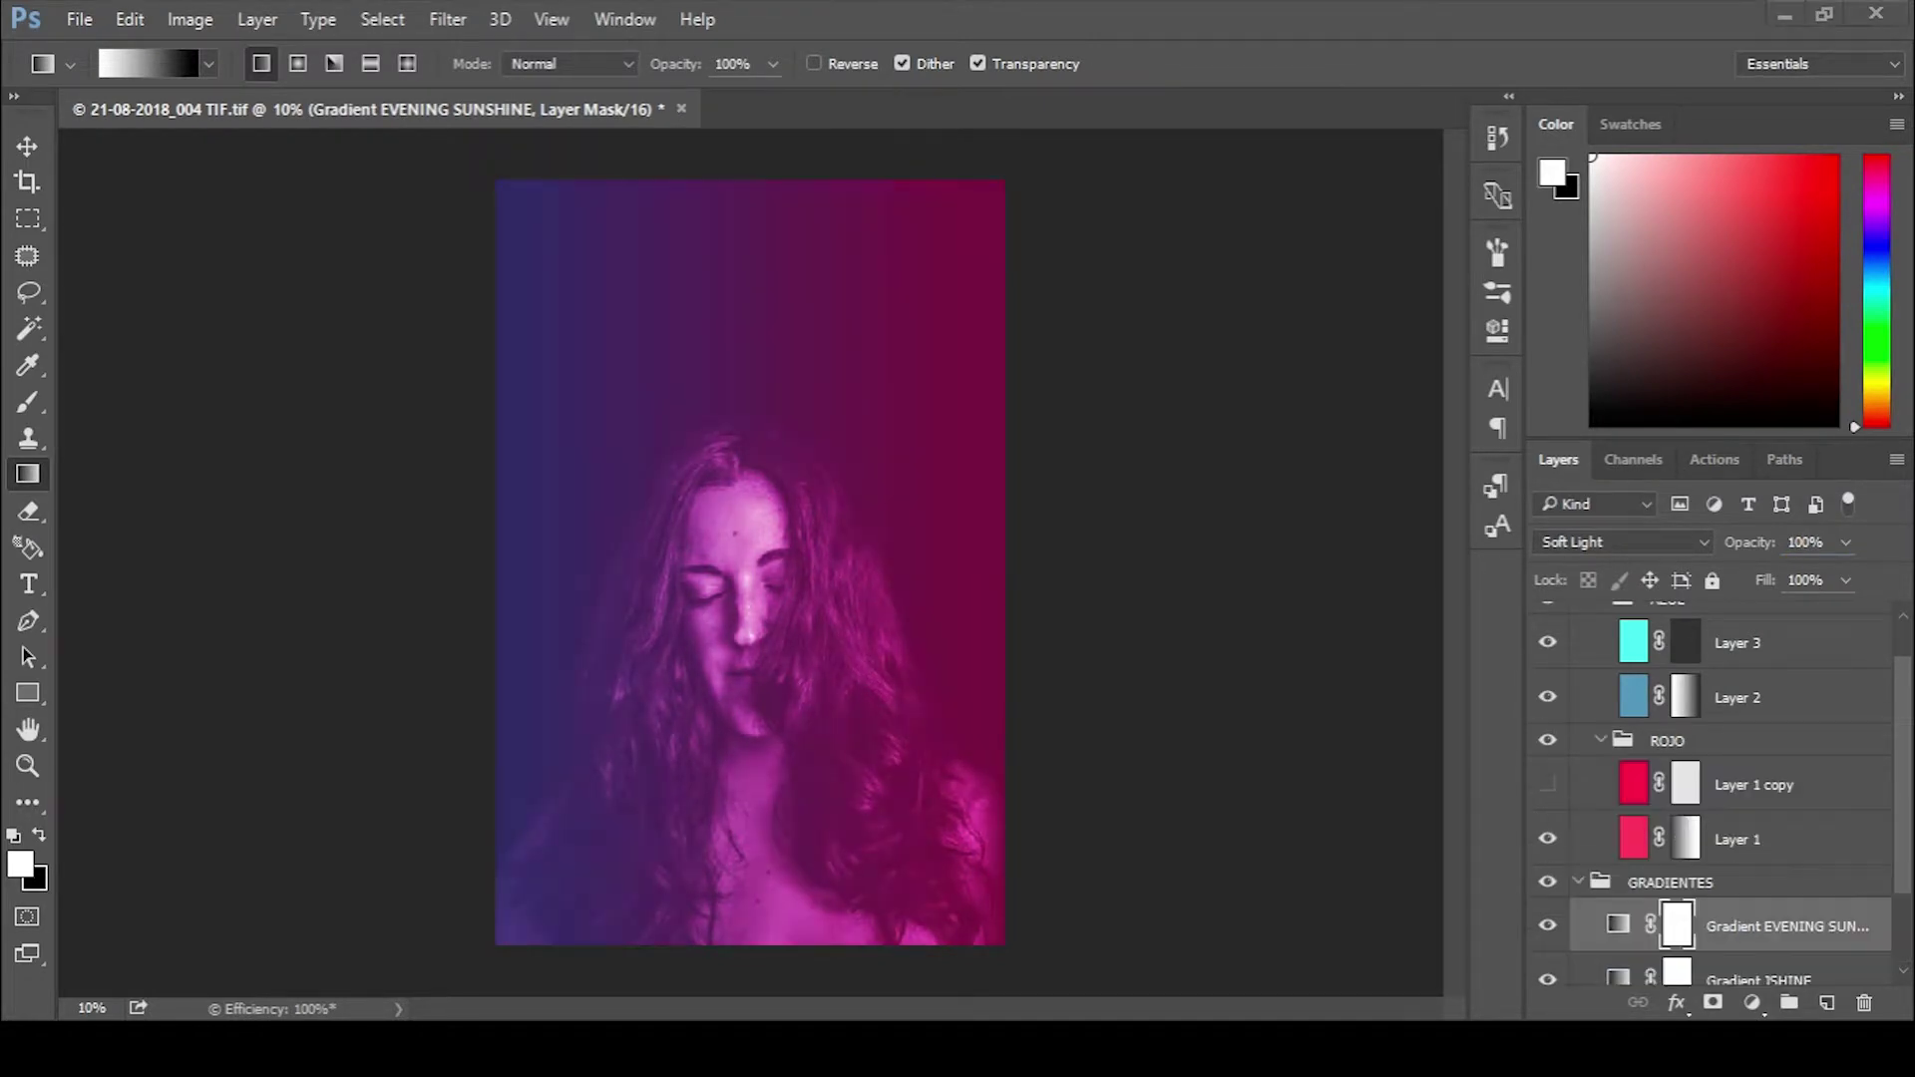
Show Layer 1 copy again, duplicate the EVENING SUNSHINE gradient layer and toggle its visibility.
left_click(1753, 785)
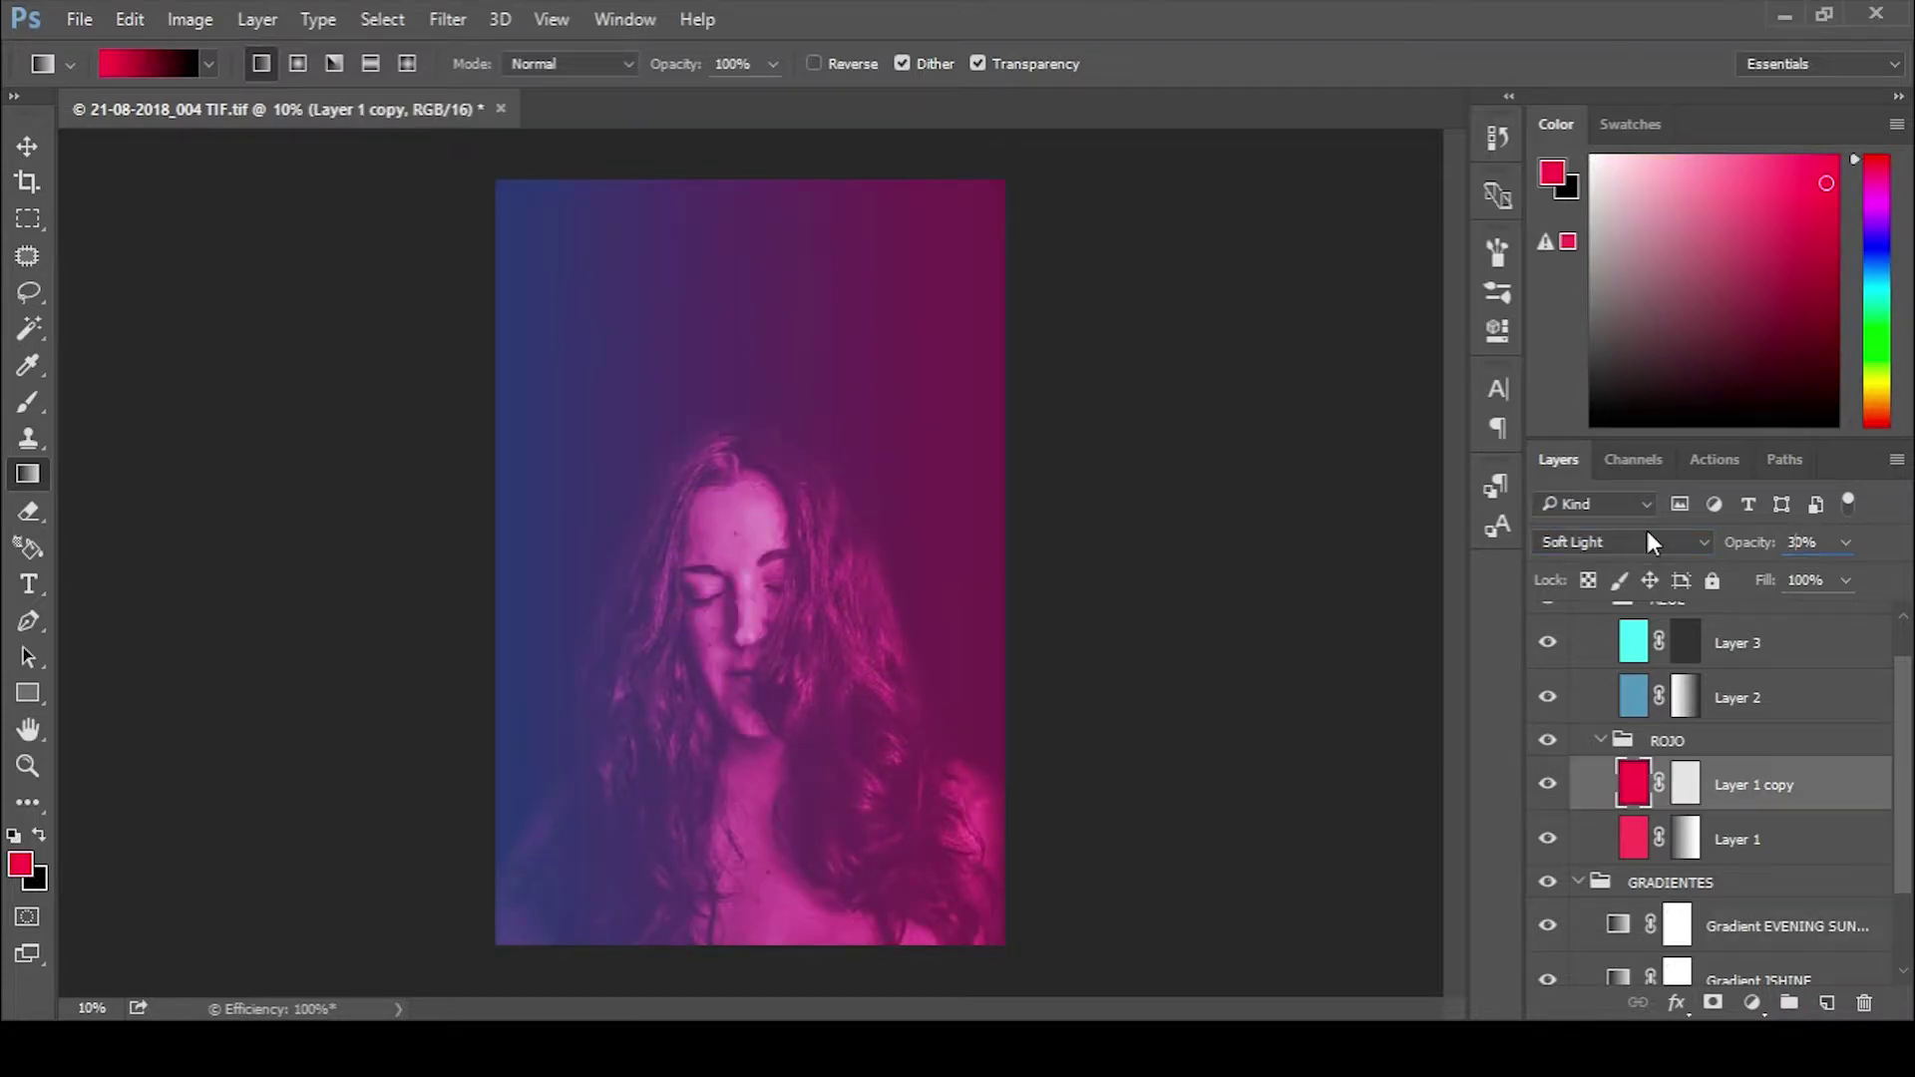
left_click(1549, 786)
key("i")
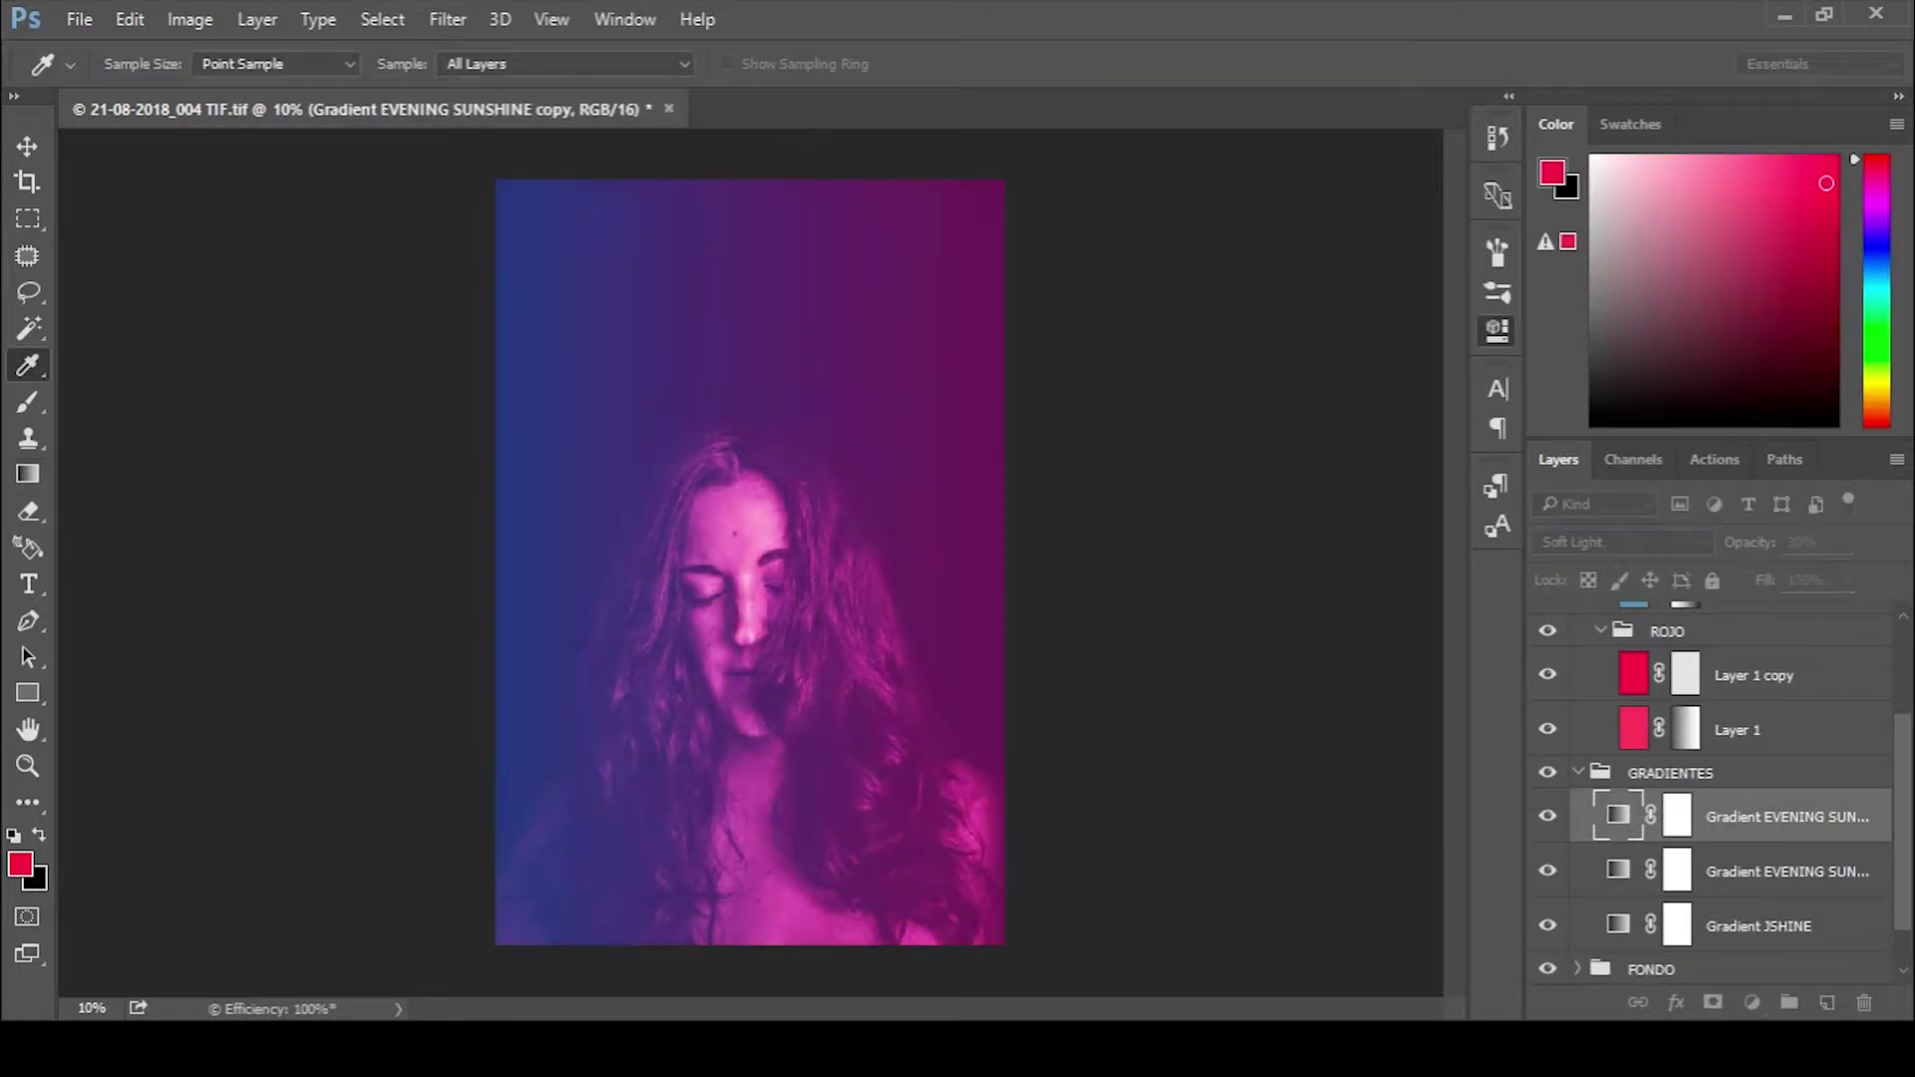
key("Delete")
key("g")
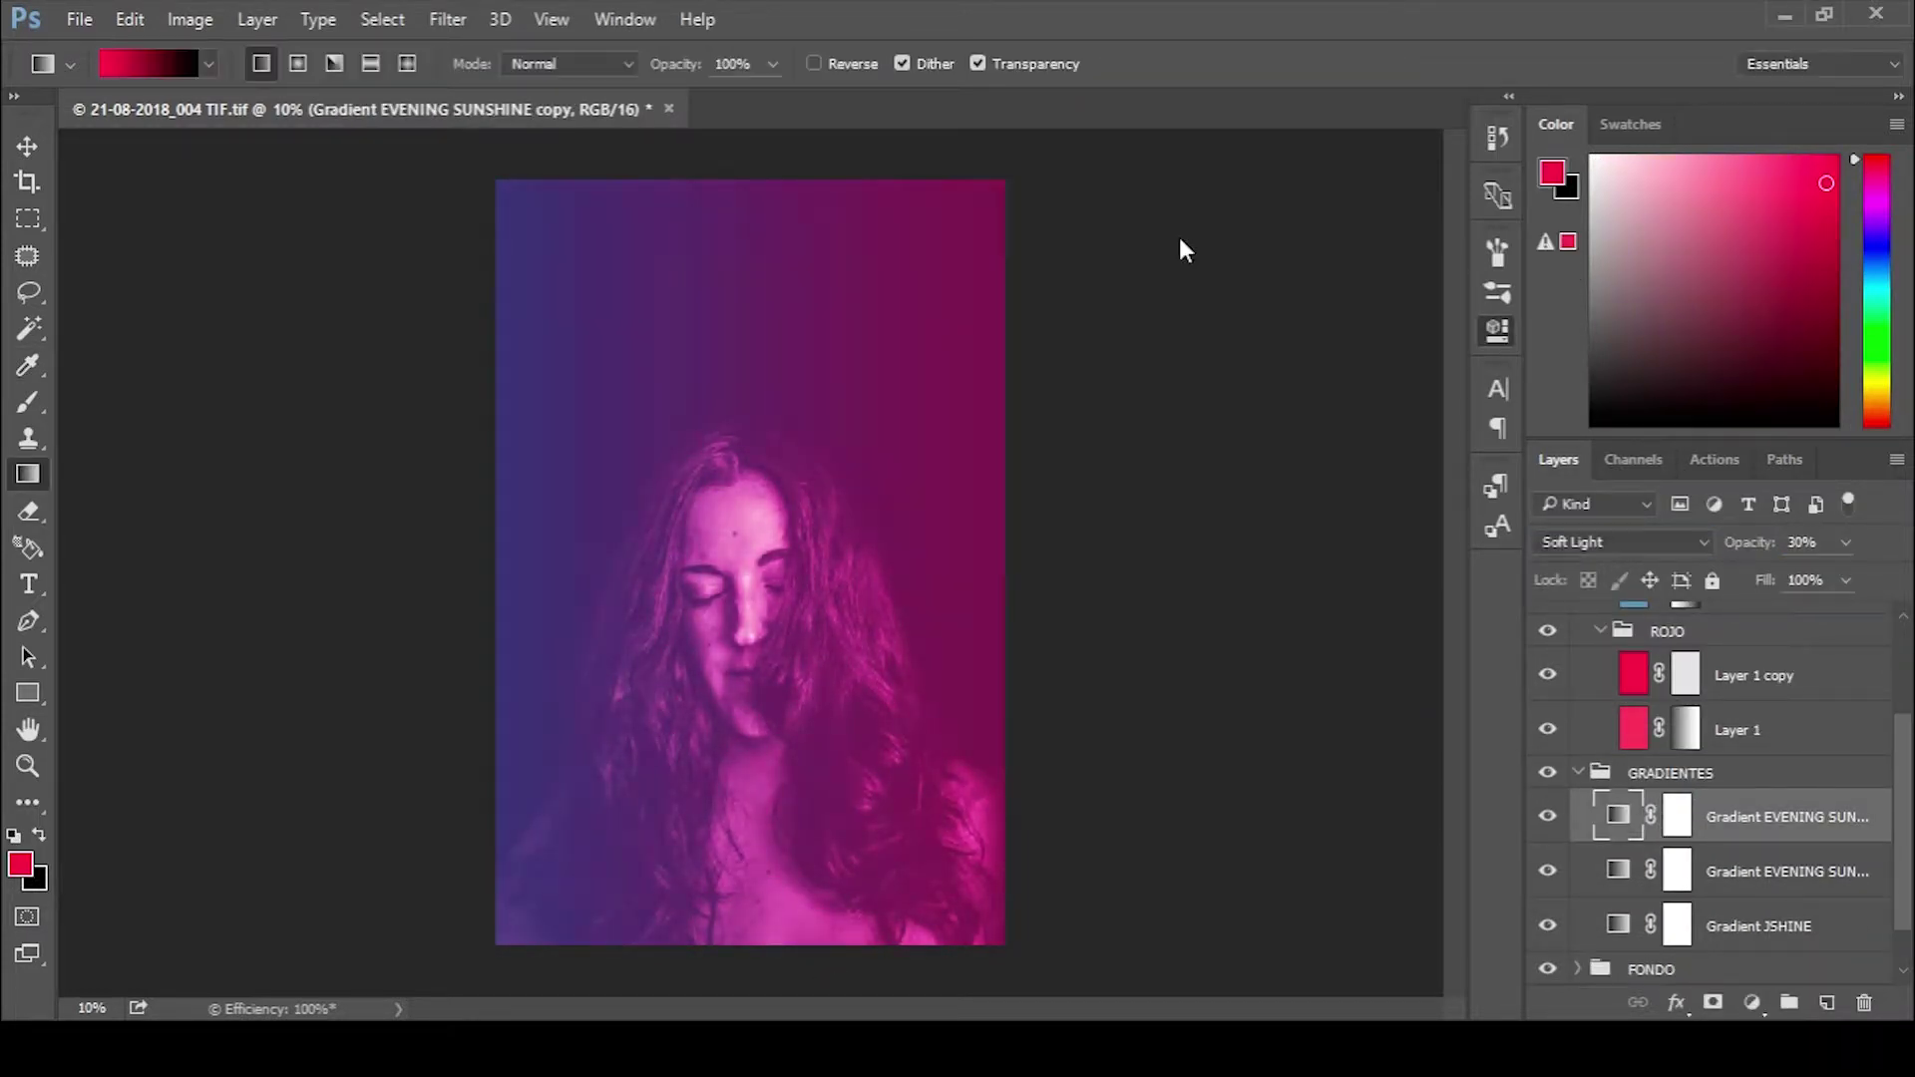
key("d")
key("x")
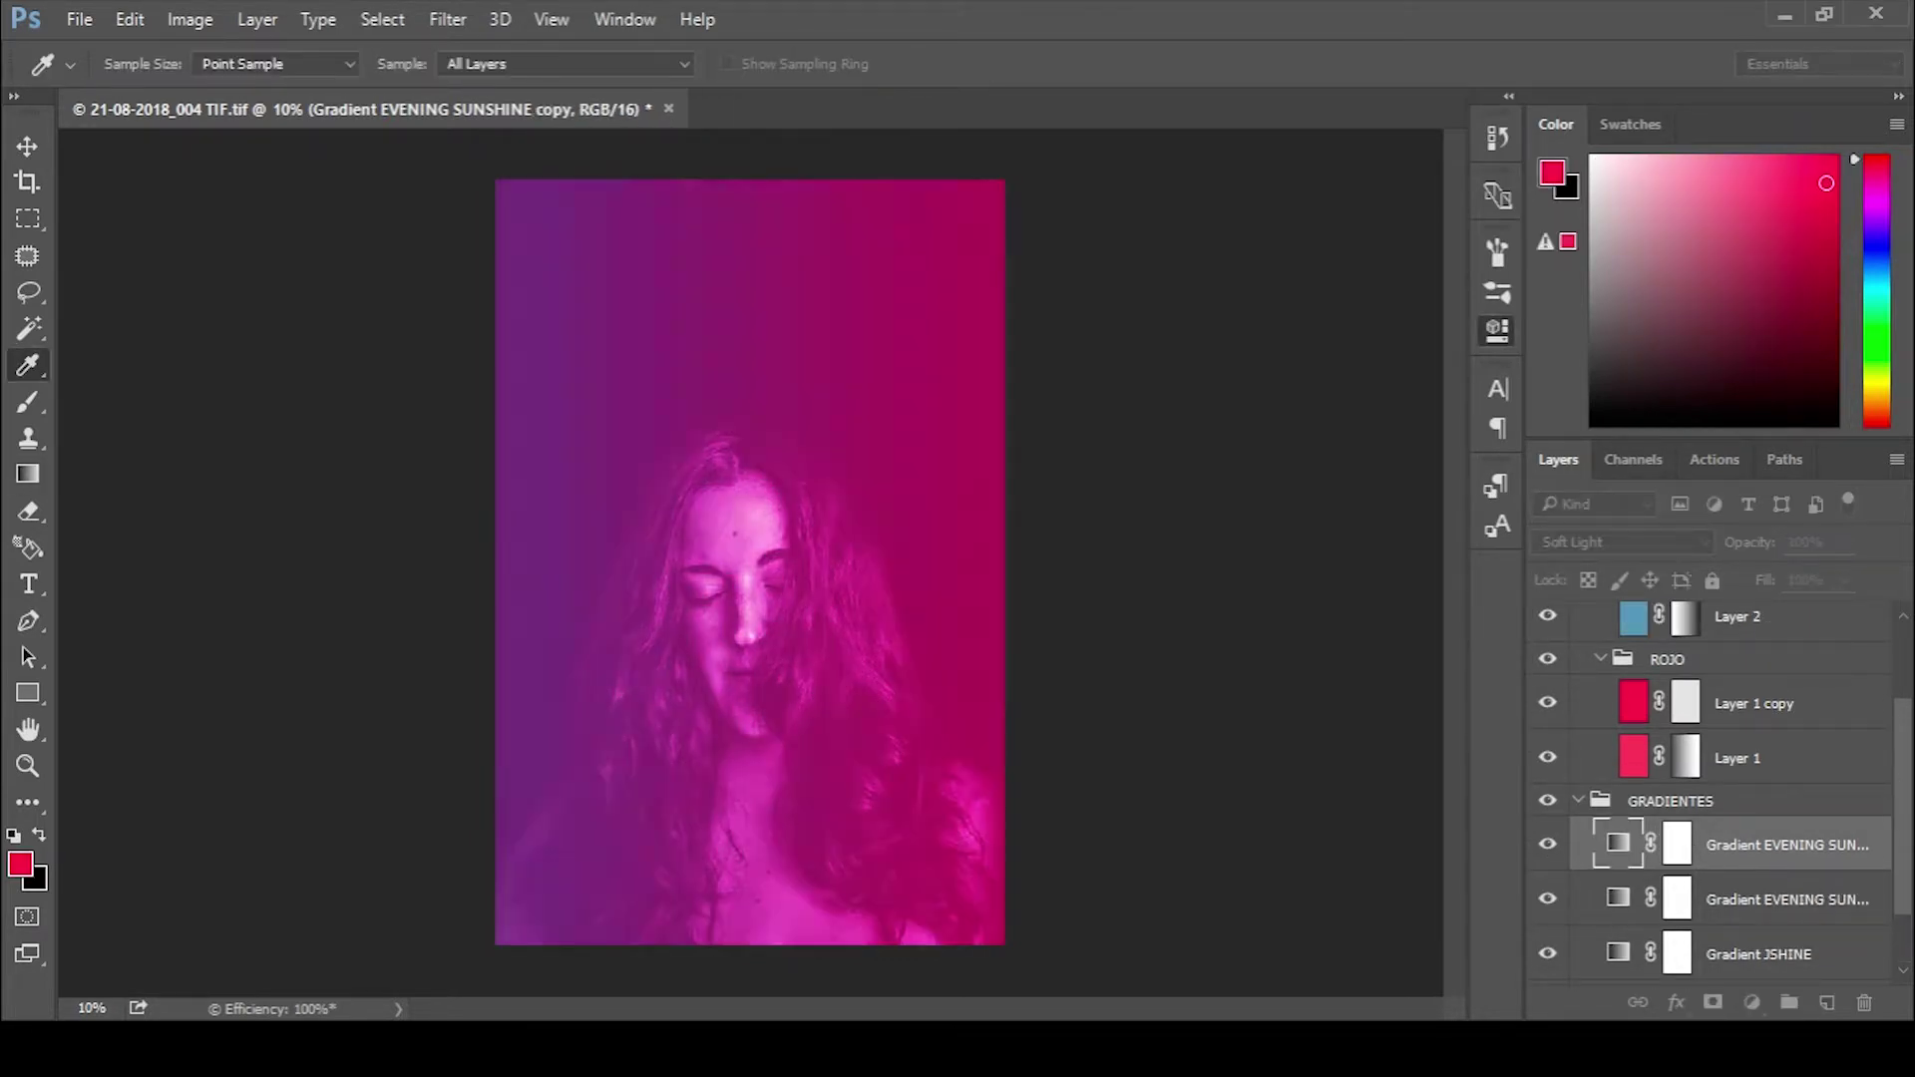
key("g")
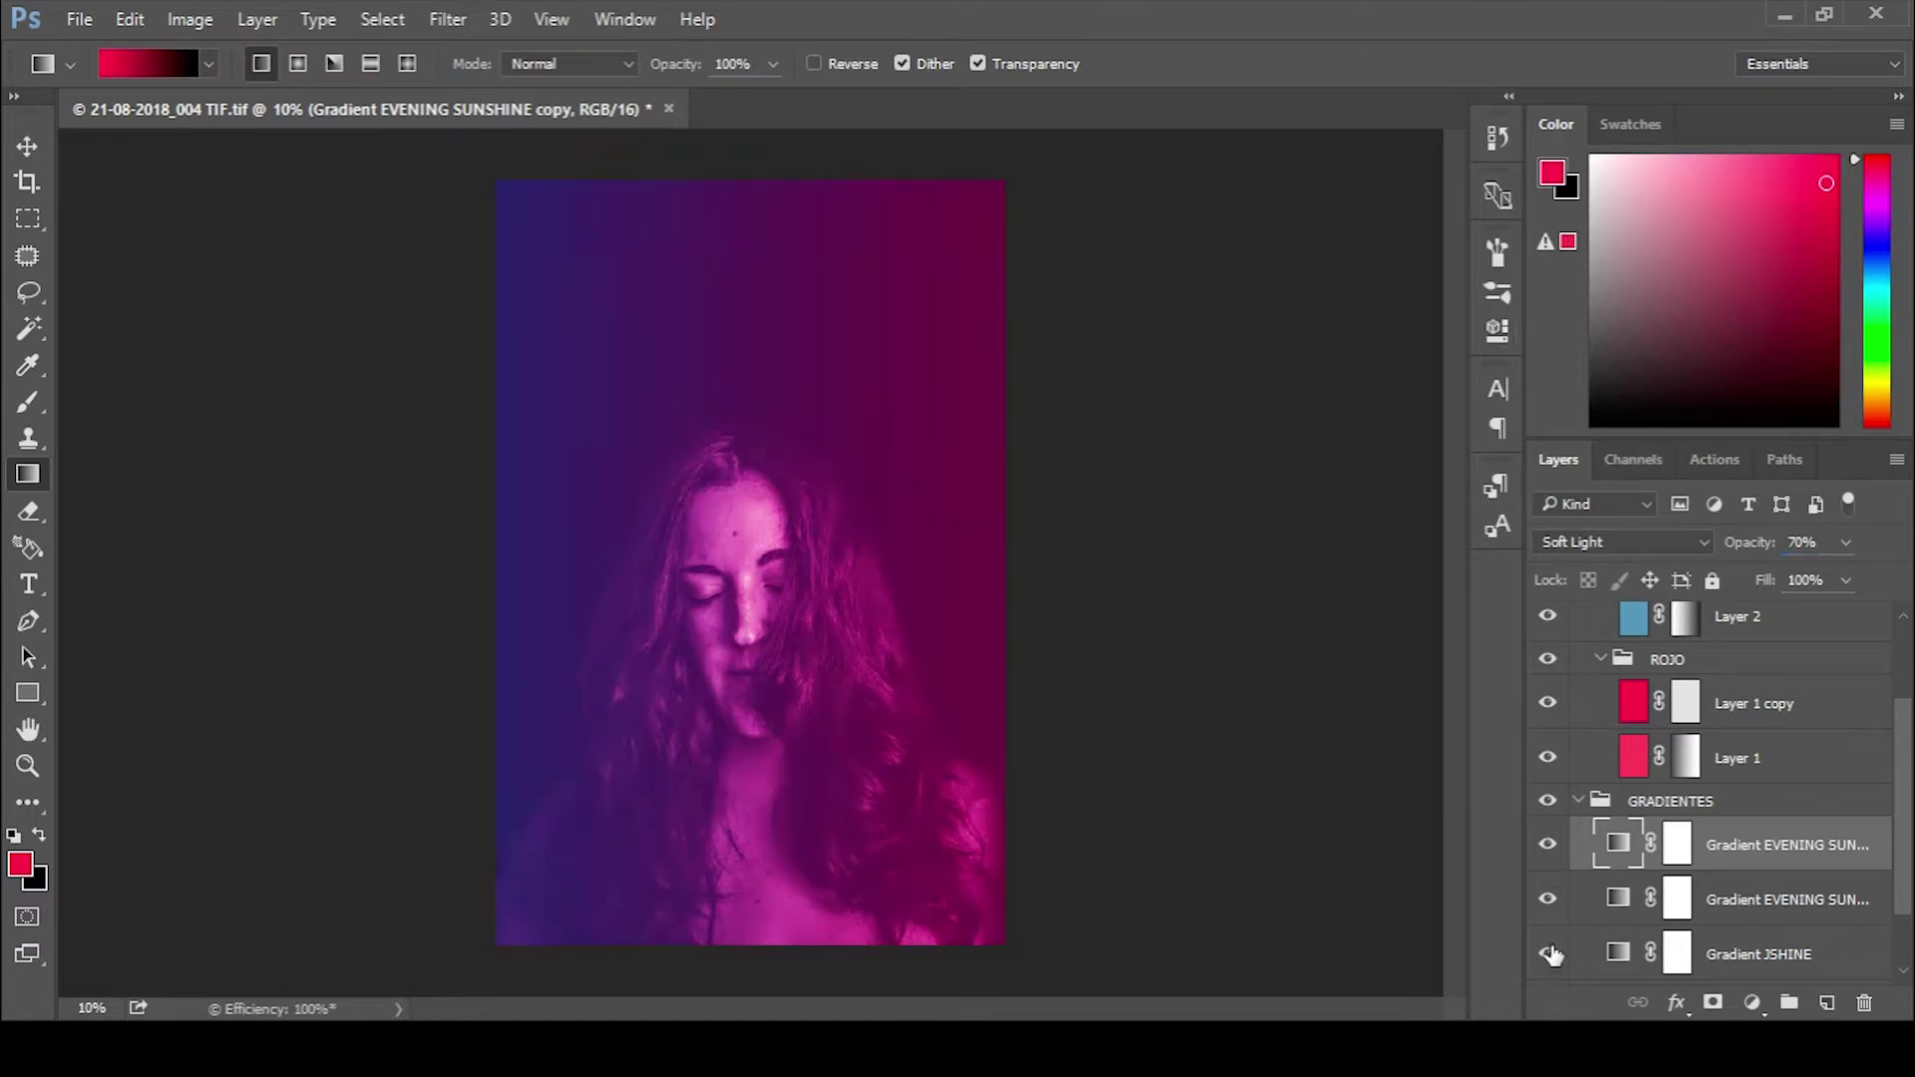
left_click(1636, 703)
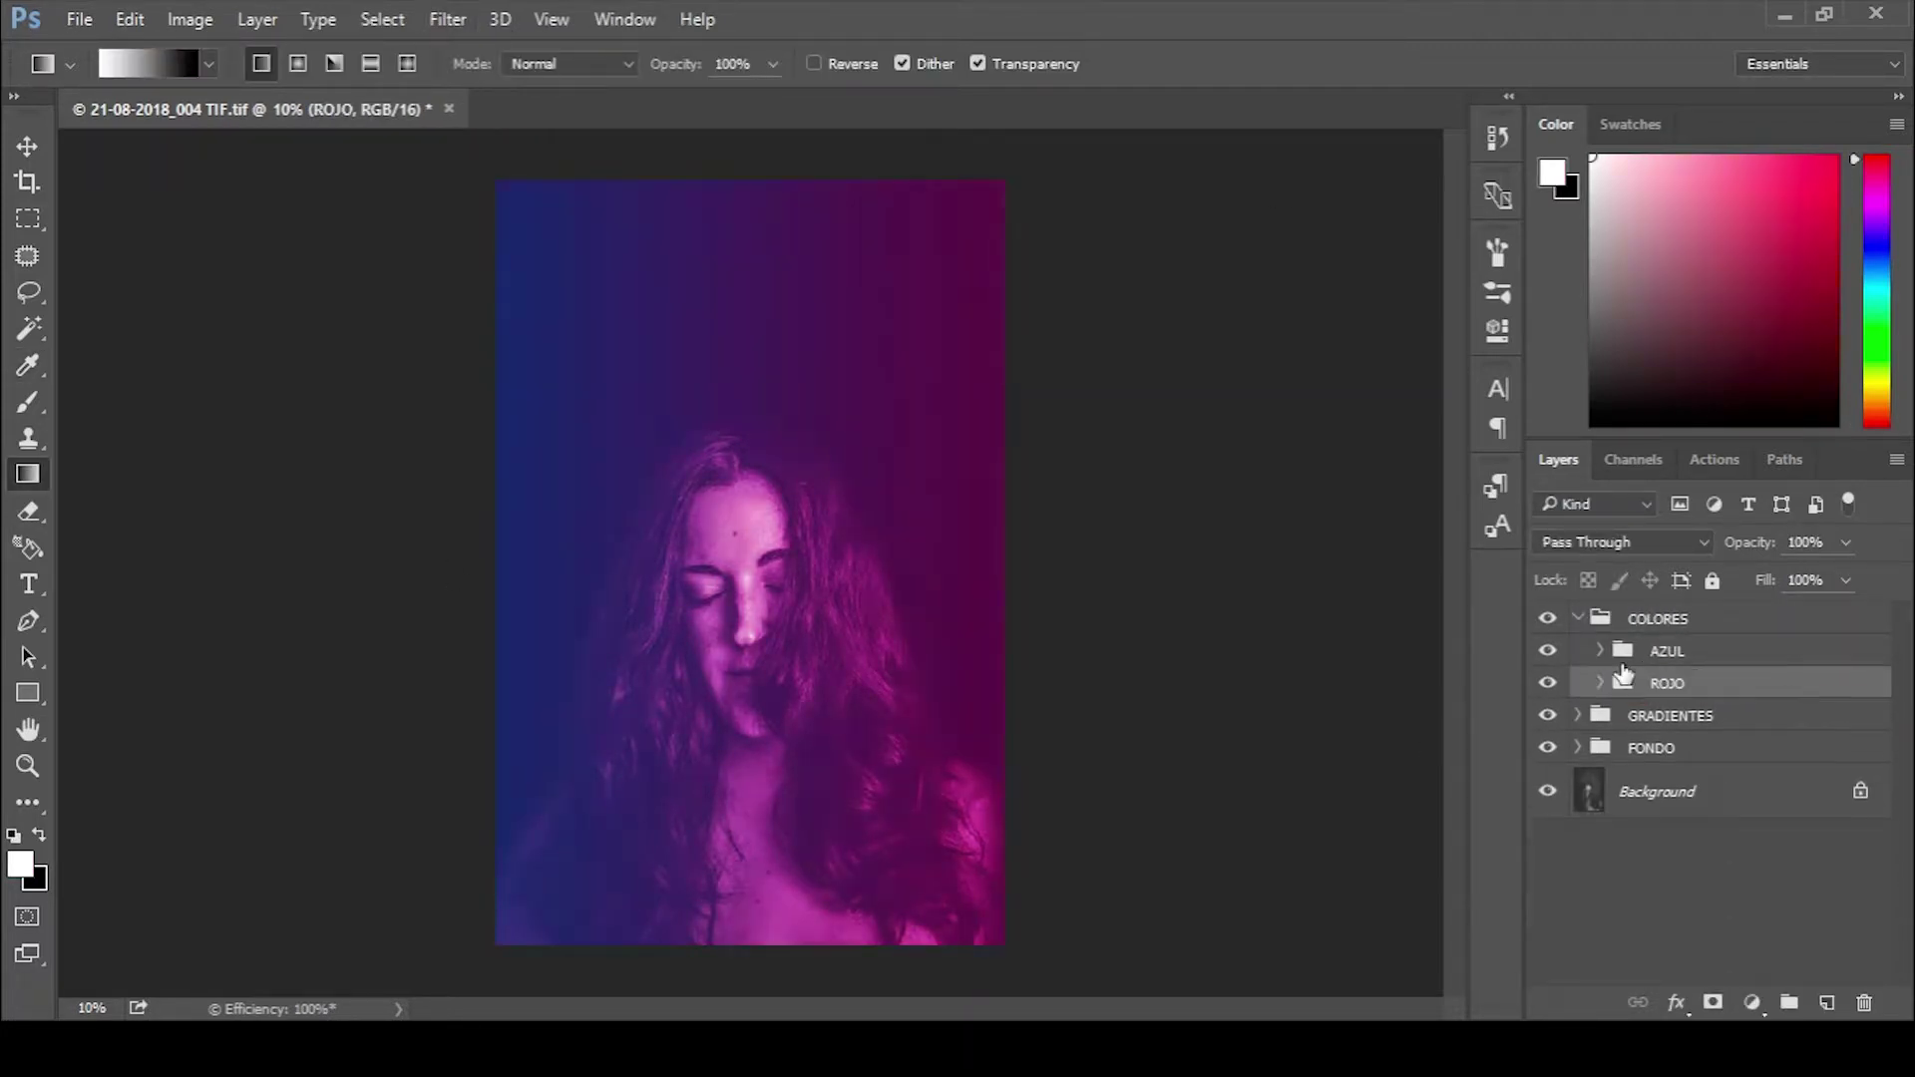
Hide Layer 2 copy in AZUL and select the top and middle EVENING SUNSHINE gradient layers.
left_click(1554, 749)
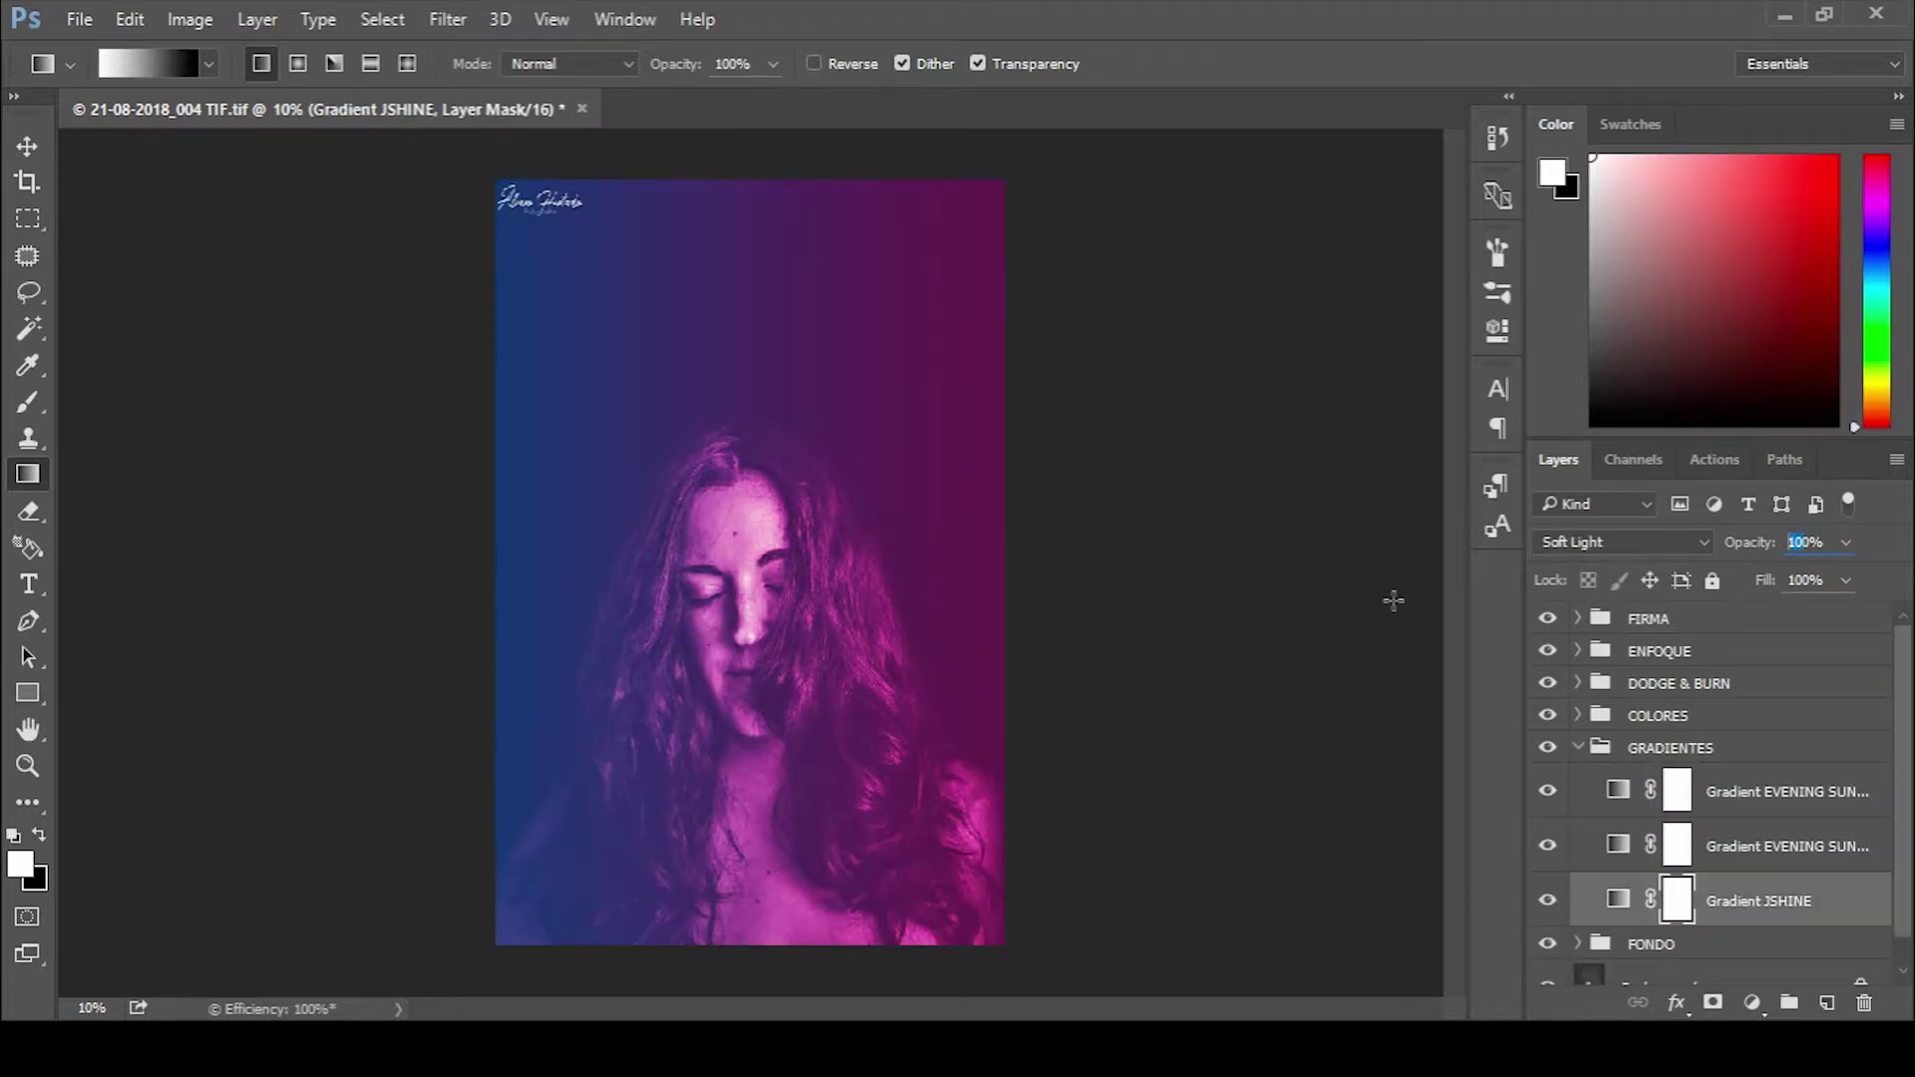
left_click(1594, 793)
left_click(1598, 848)
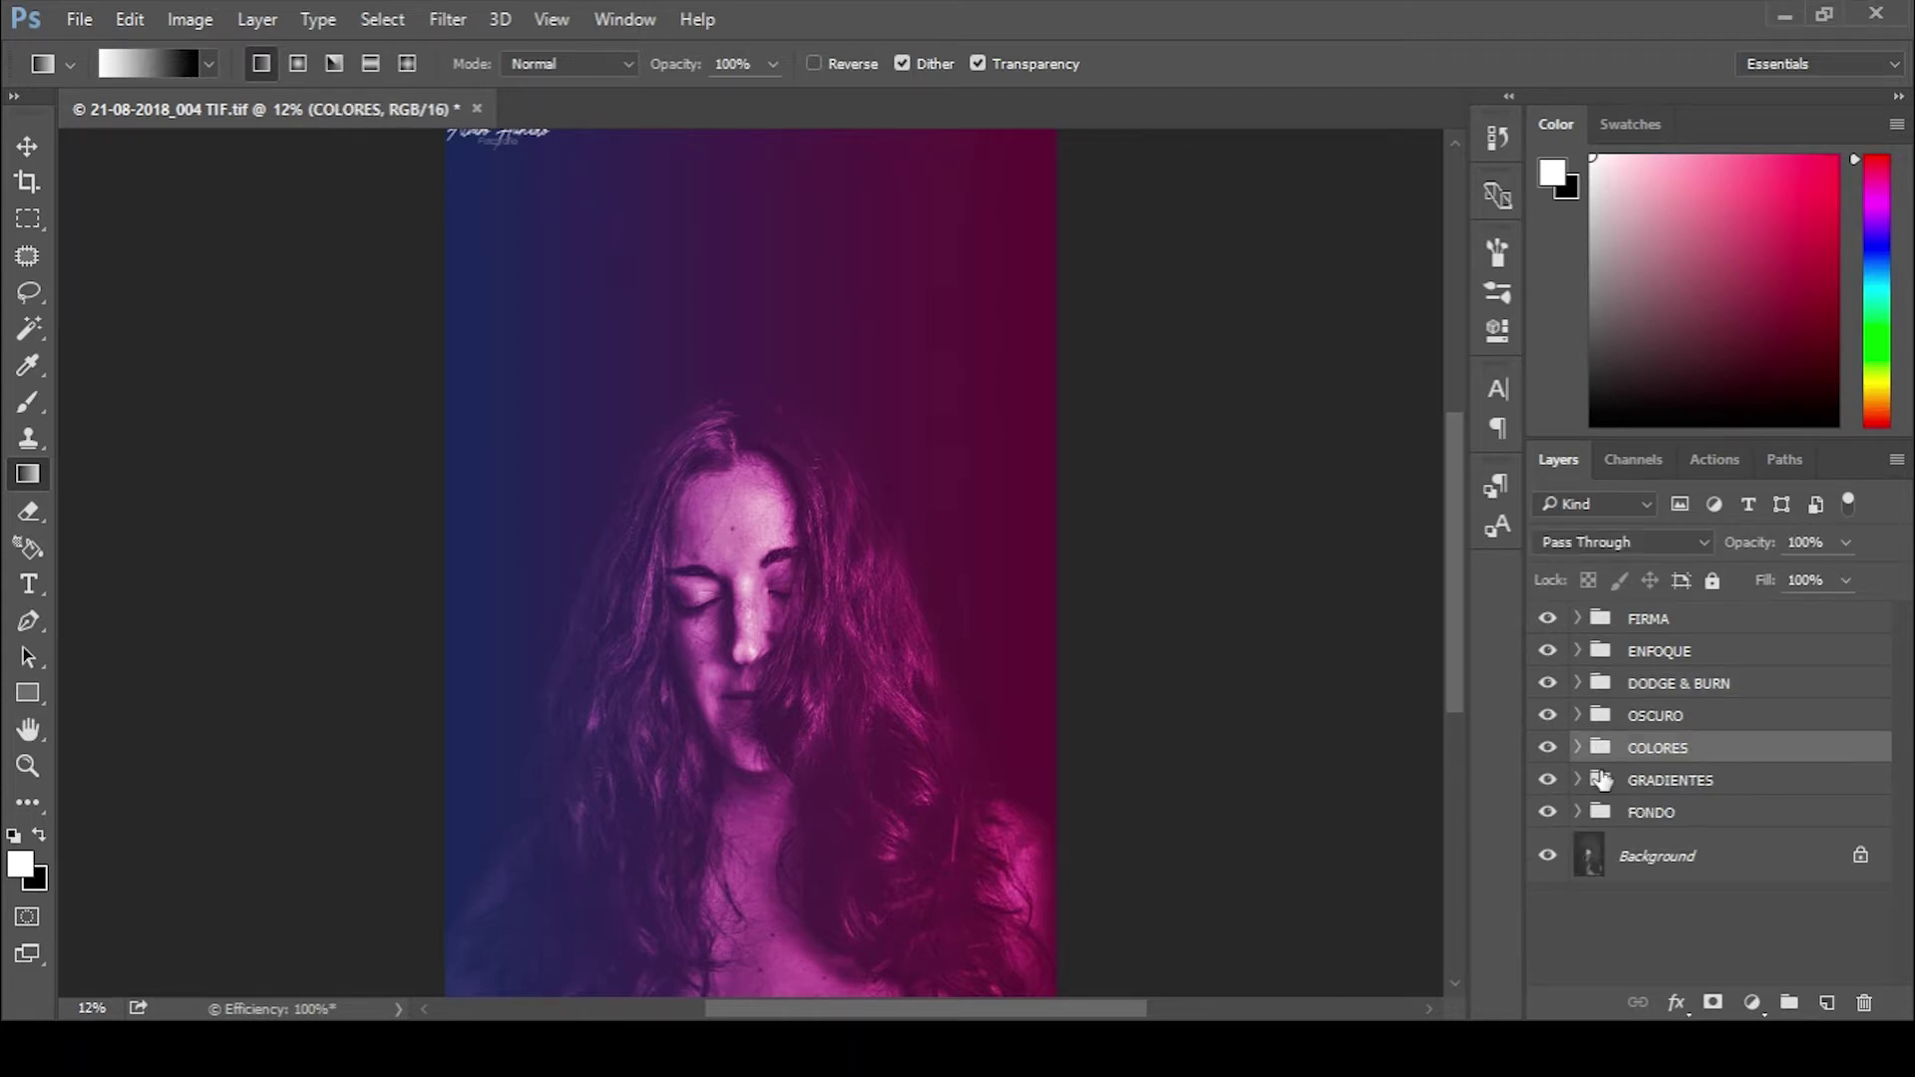
On the Background copy, patch the cheek and face blemishes onto clean skin.
key("alt+bracketleft")
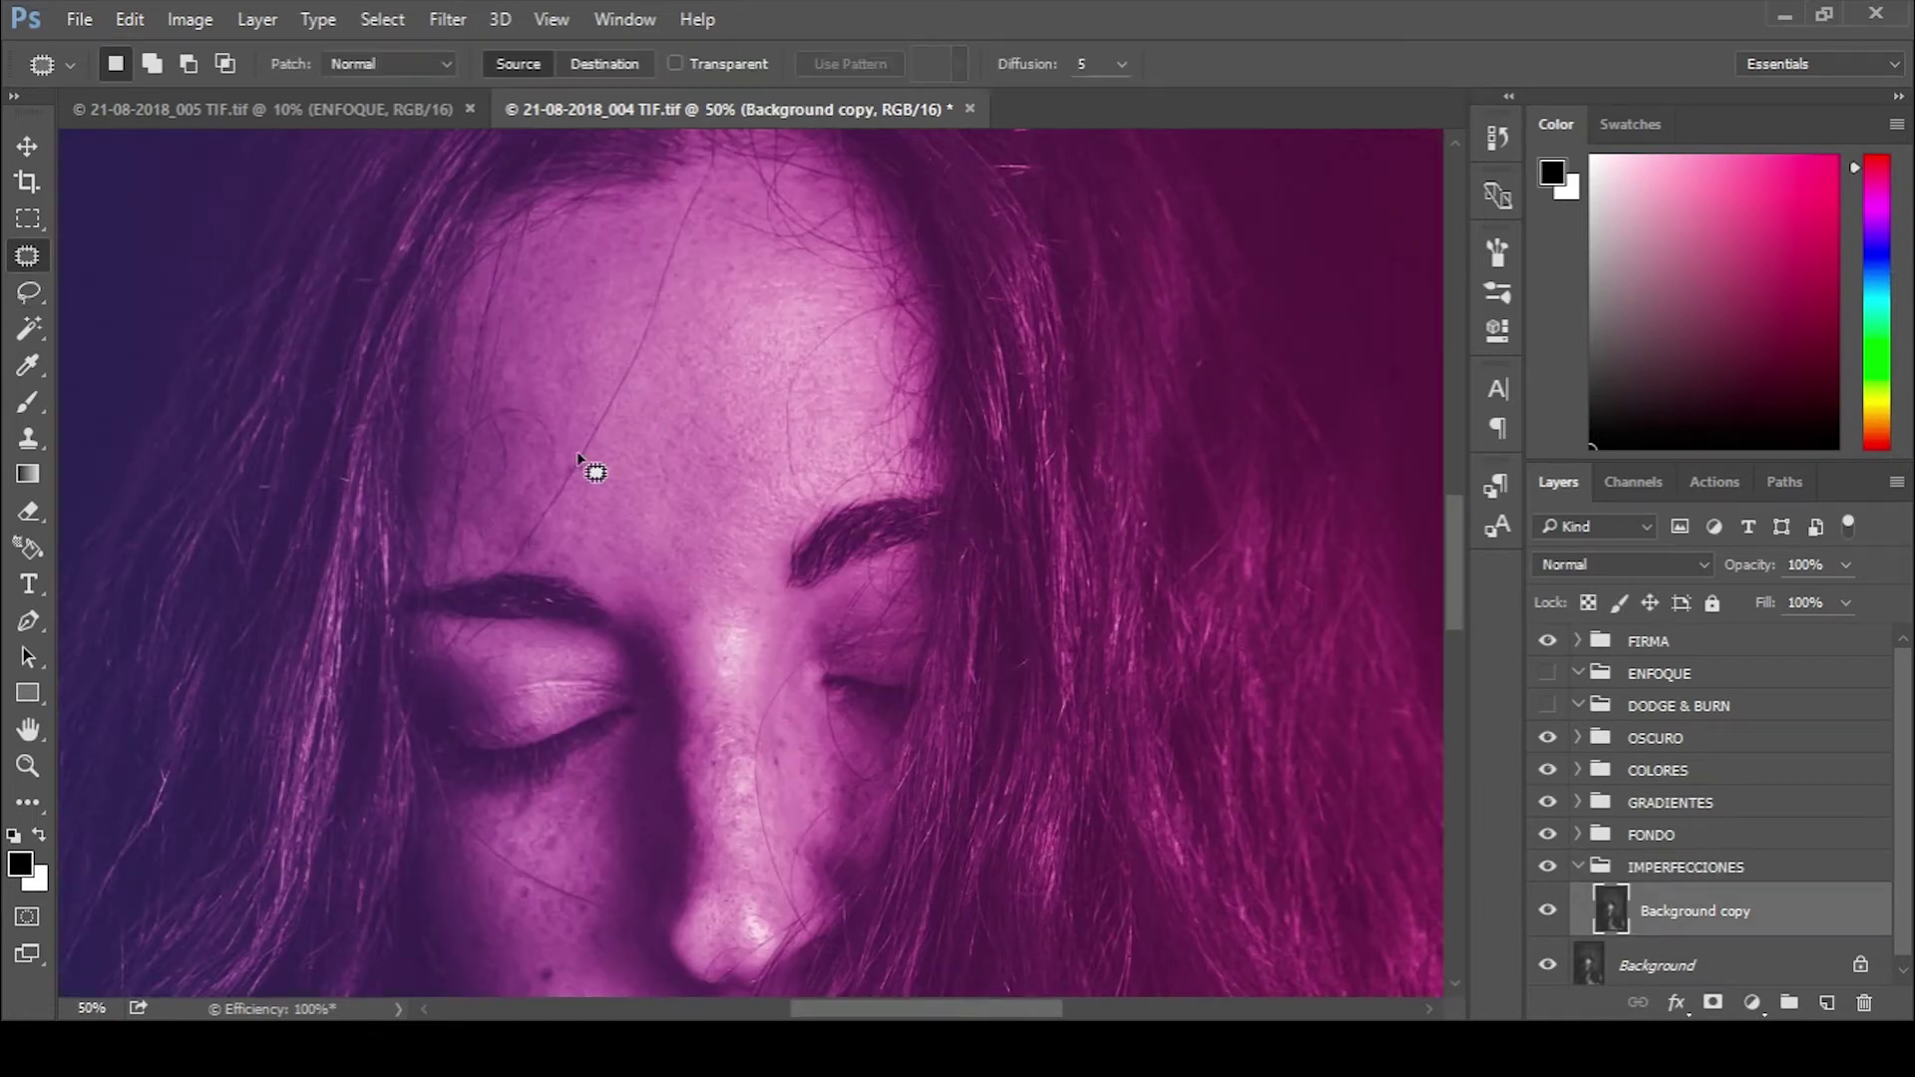
scroll(1453, 577, "down", 5)
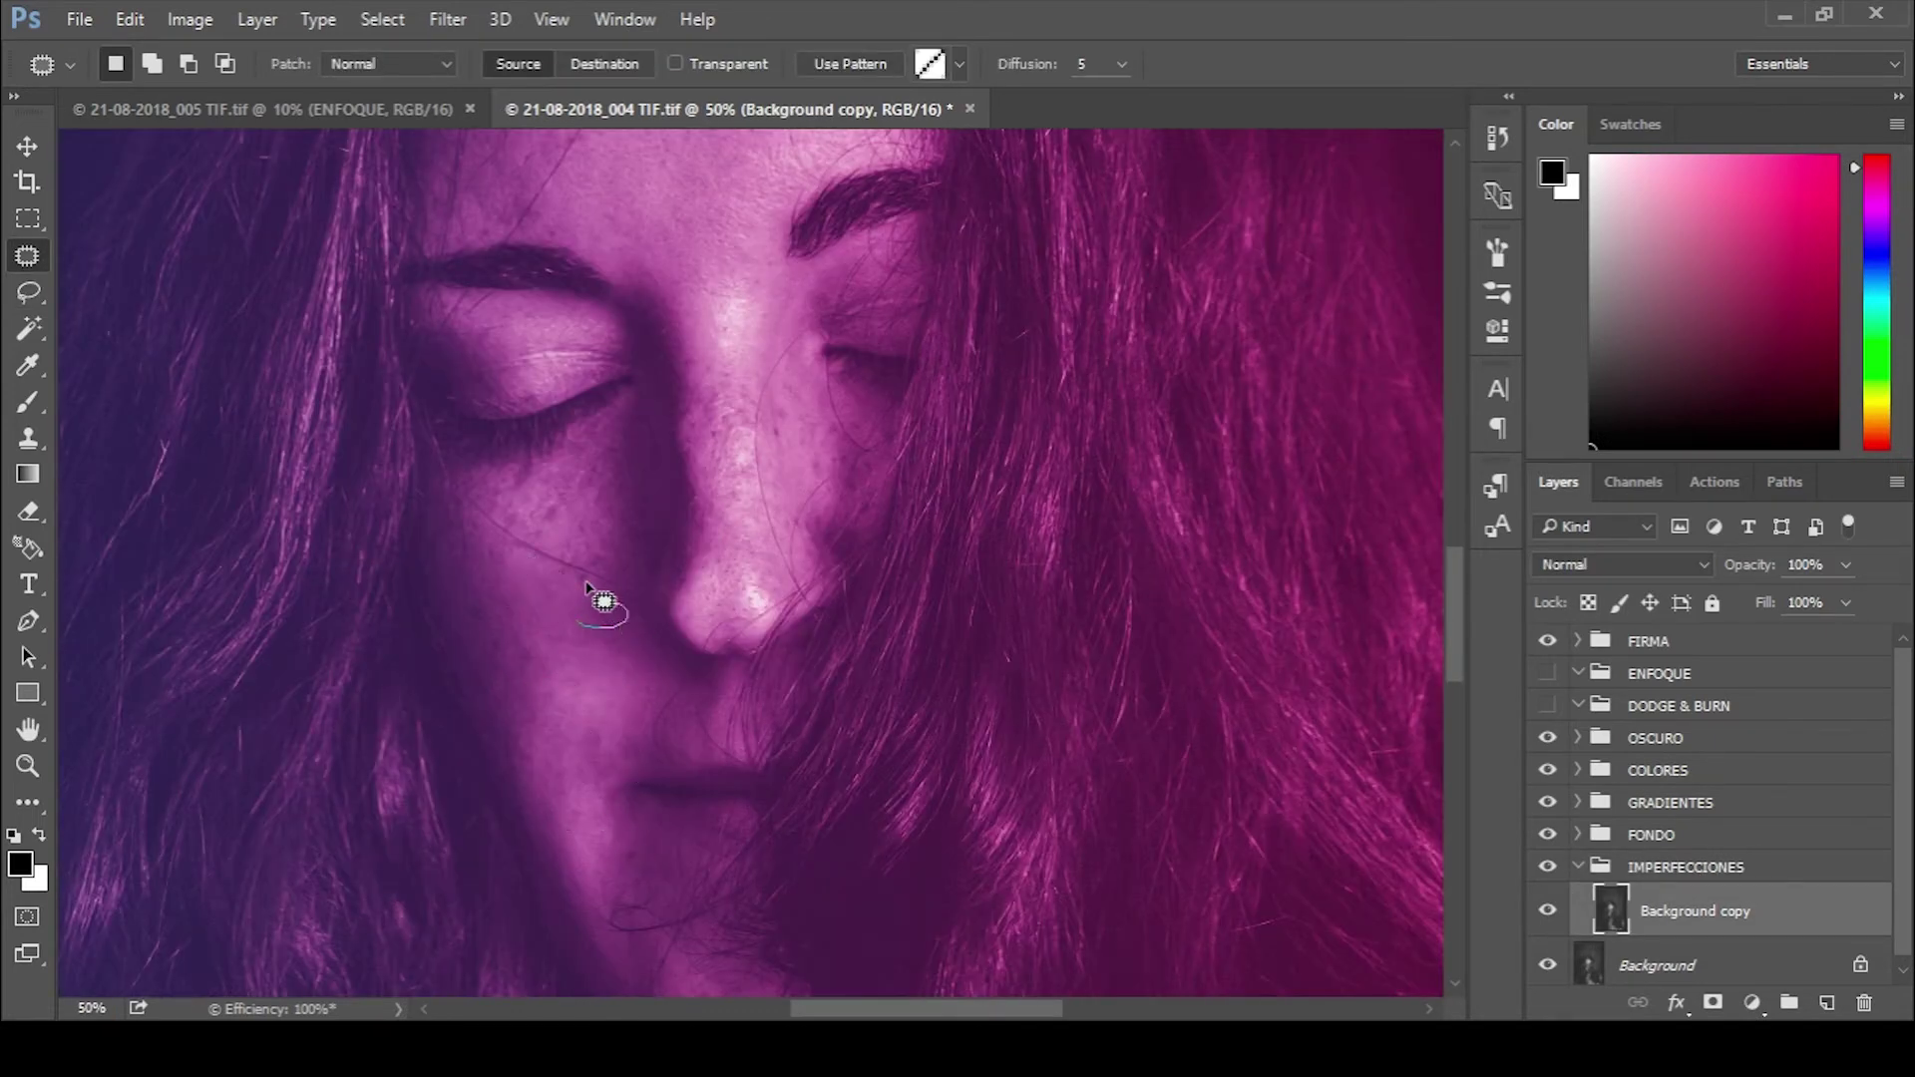
mouse_move(604, 601)
left_mouse_down()
mouse_move(539, 498)
mouse_move(607, 666)
left_mouse_up()
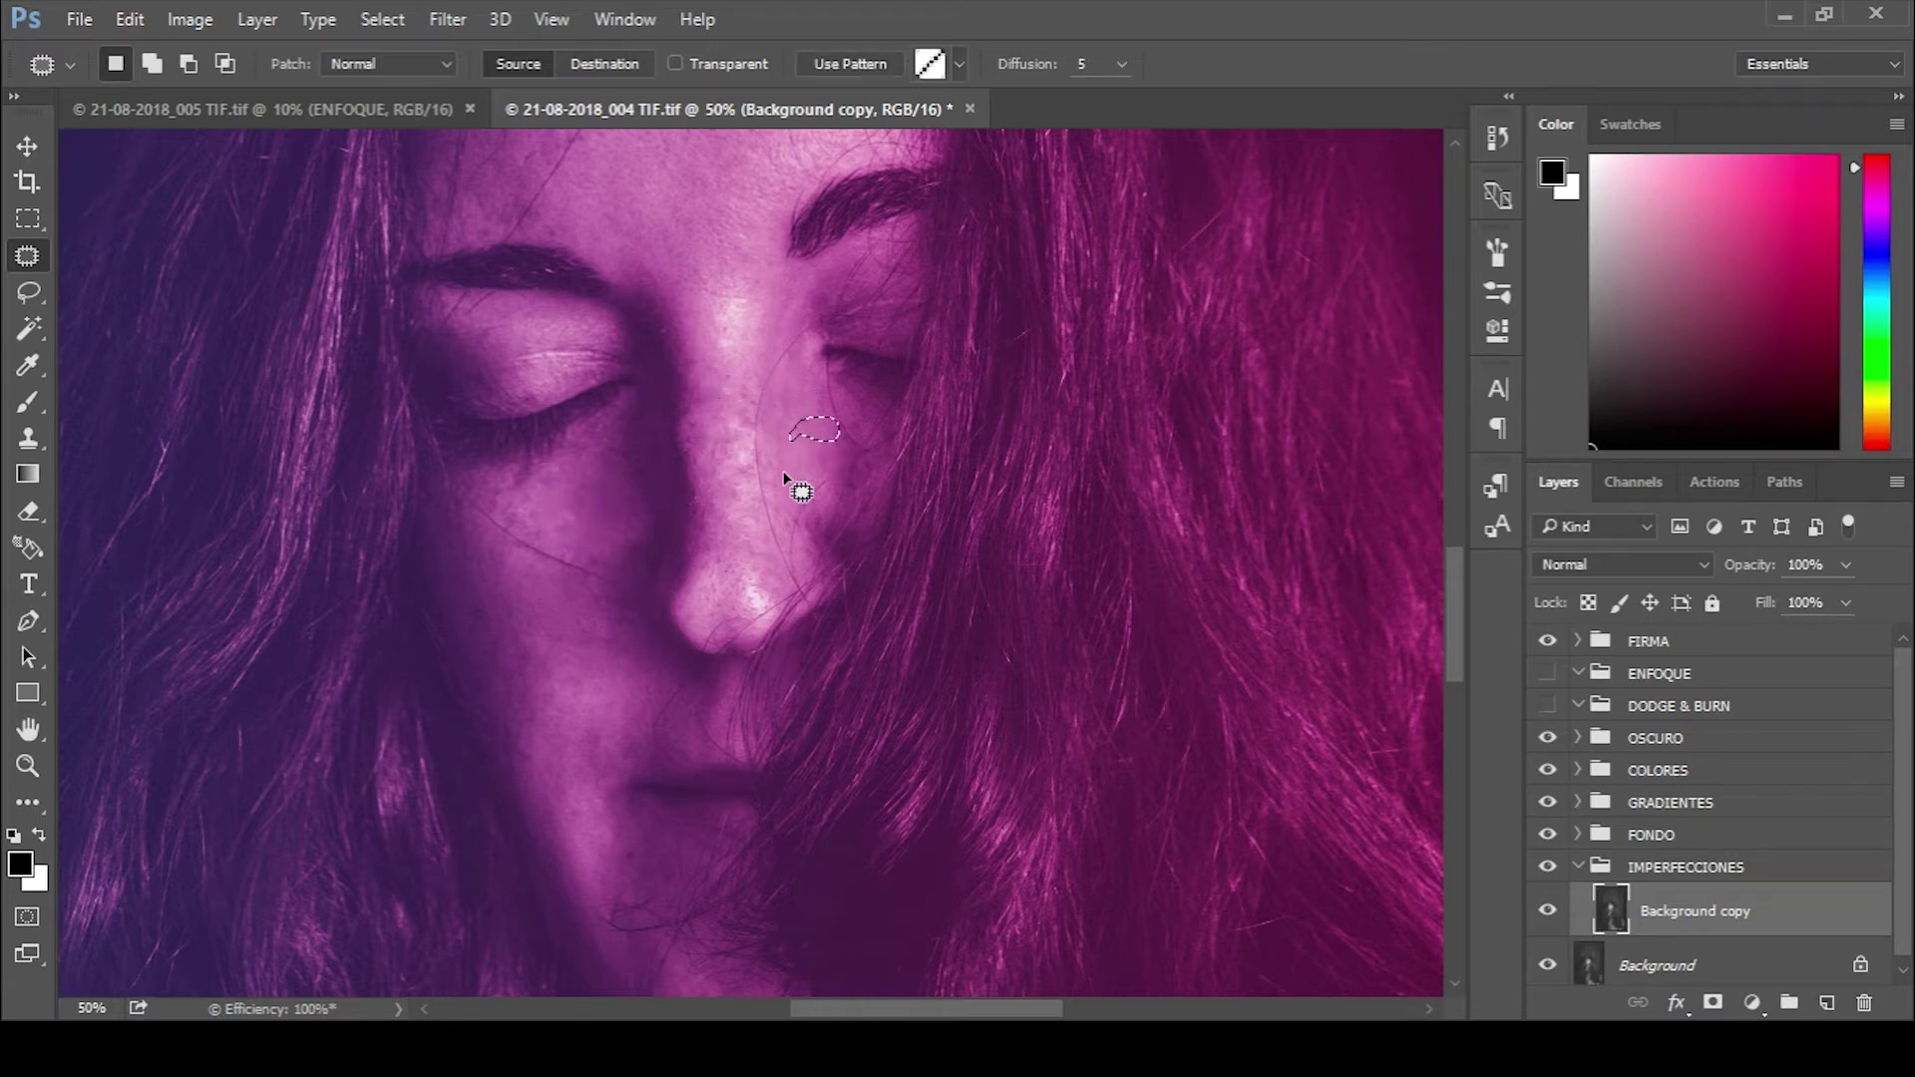
scroll(699, 718, "down", 5)
left_click_drag(846, 711, 860, 729)
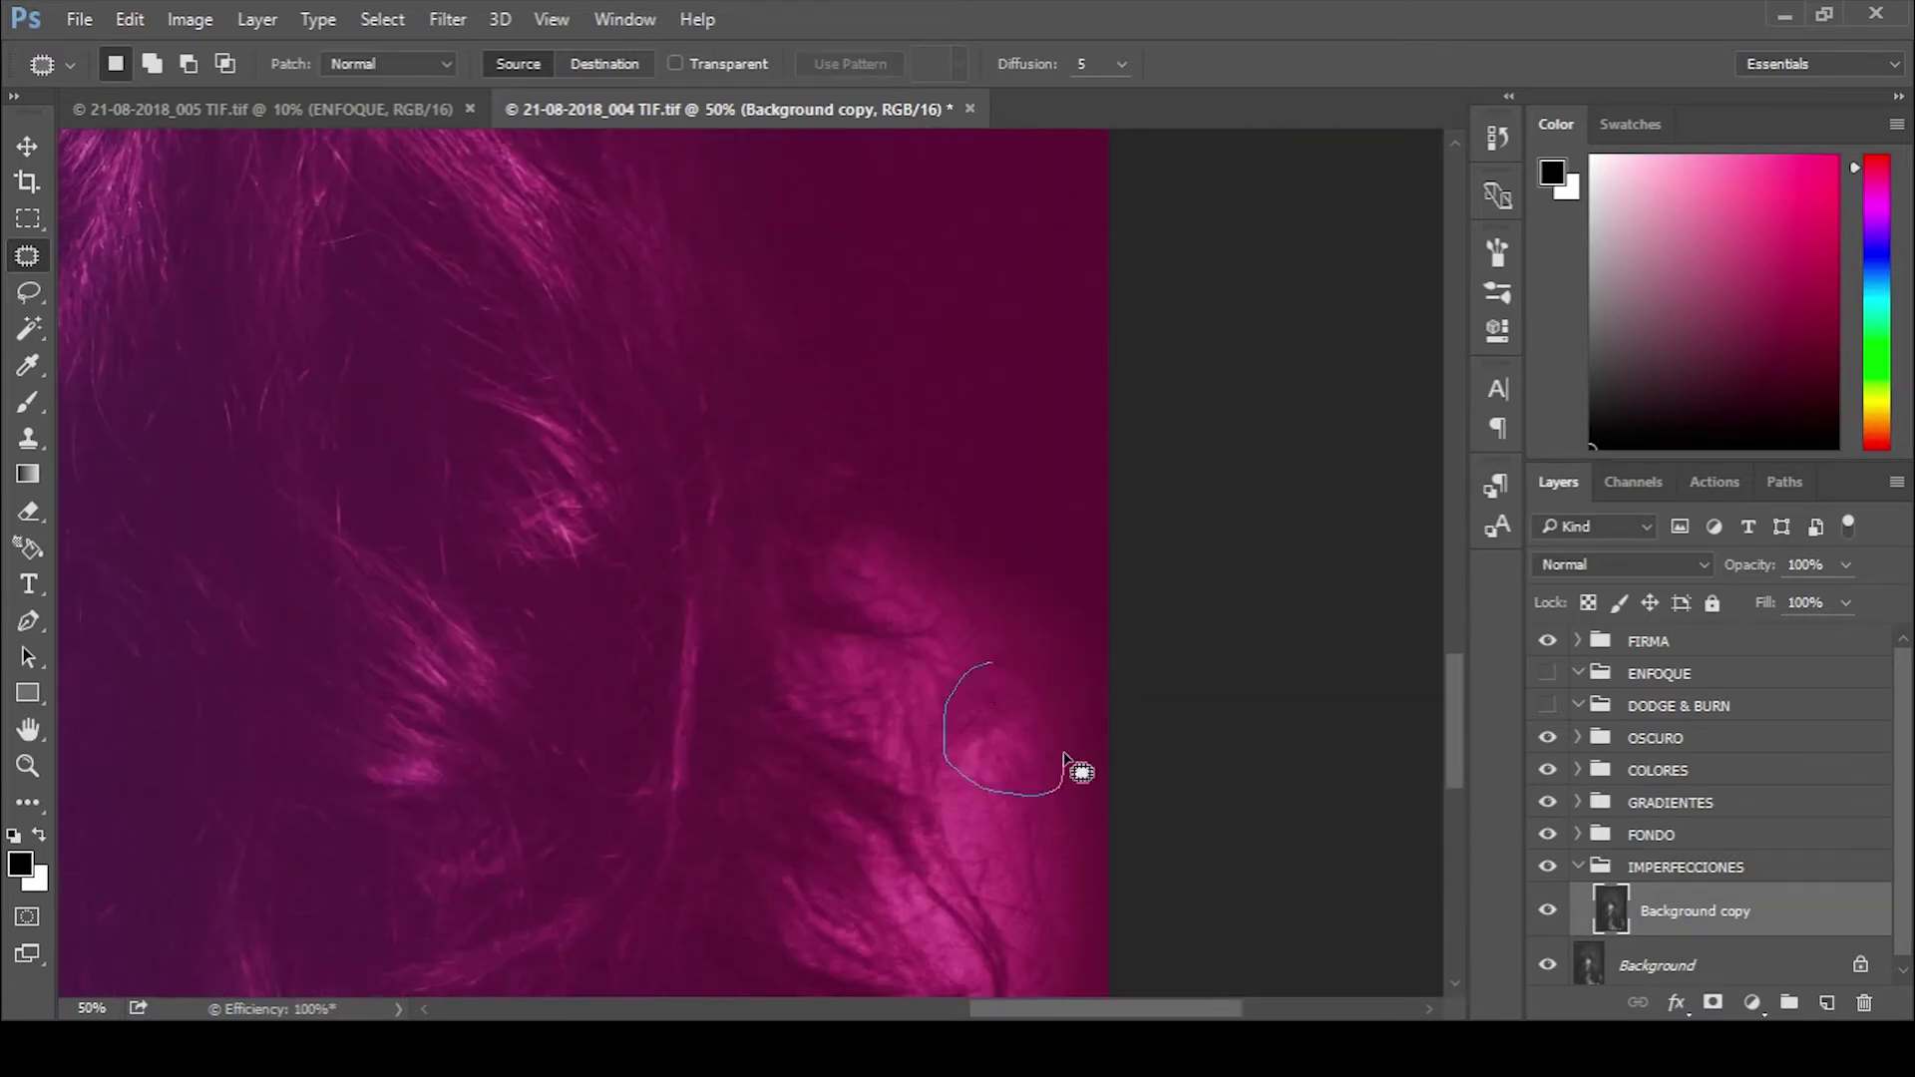